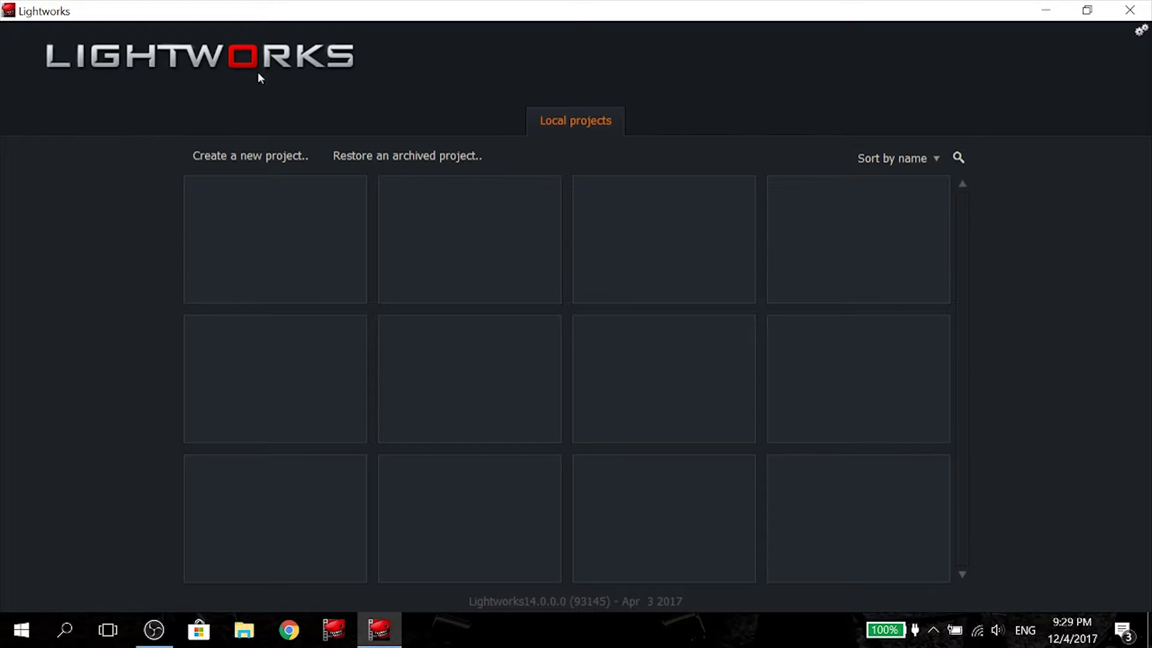
Create and open a new project named 'Video' with a 30 fps frame rate.
{"action": "left_click", "coordinate": [257, 159]}
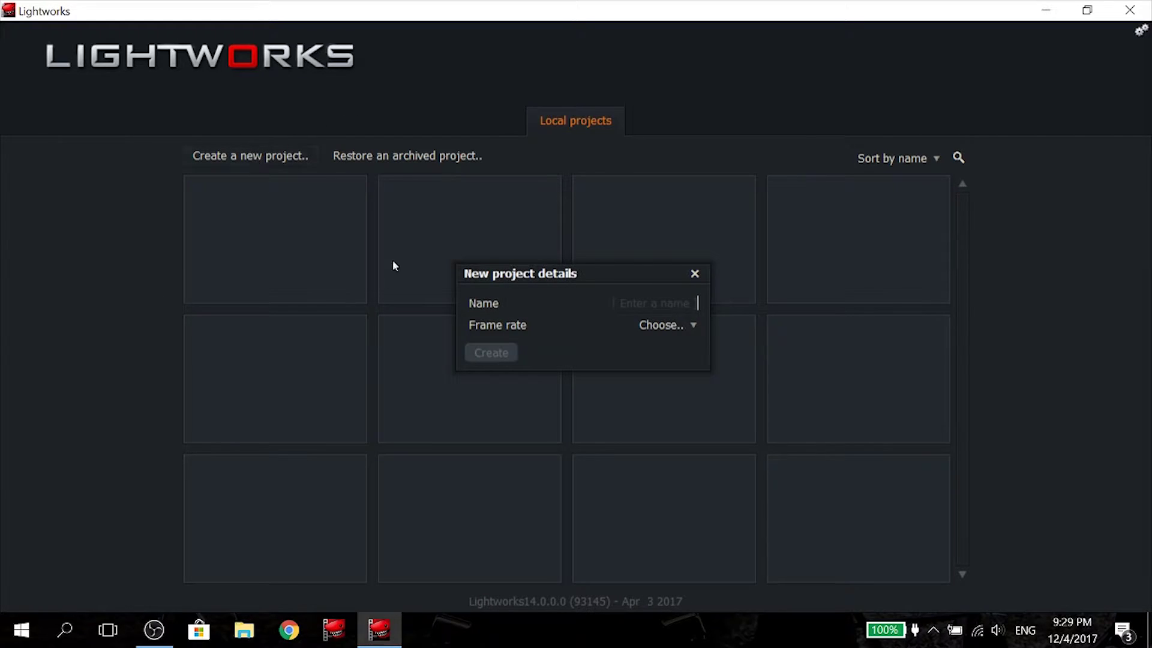
{"action": "type", "text": "Video"}
{"action": "left_click", "coordinate": [691, 329]}
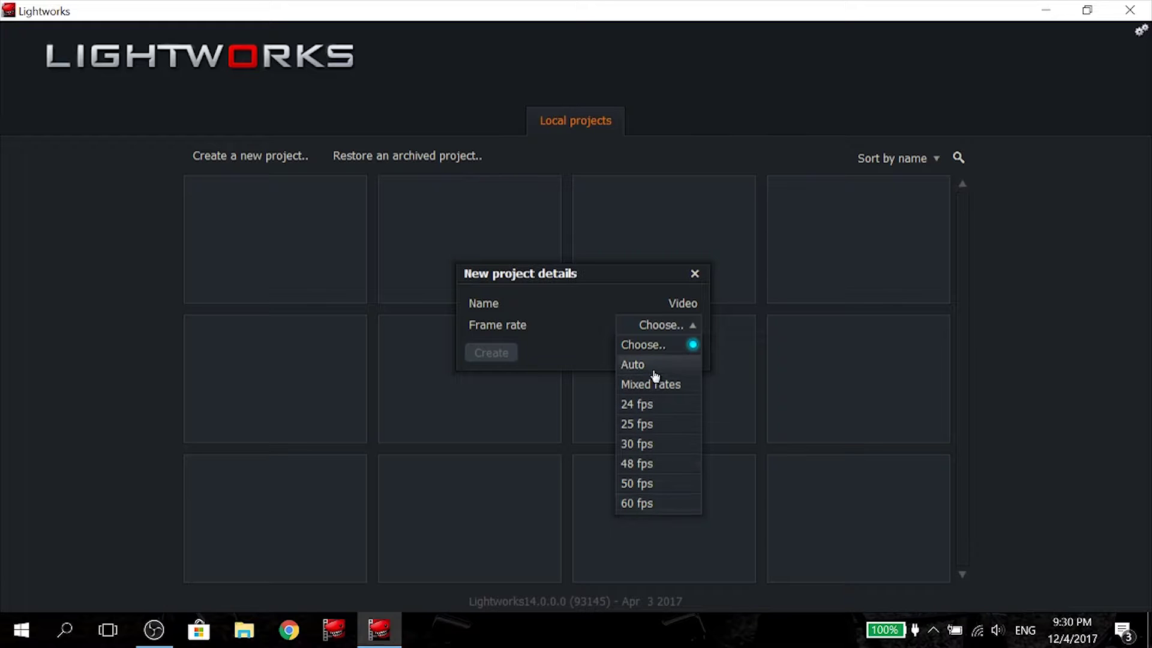
{"action": "left_click", "coordinate": [652, 445]}
{"action": "left_click", "coordinate": [491, 353]}
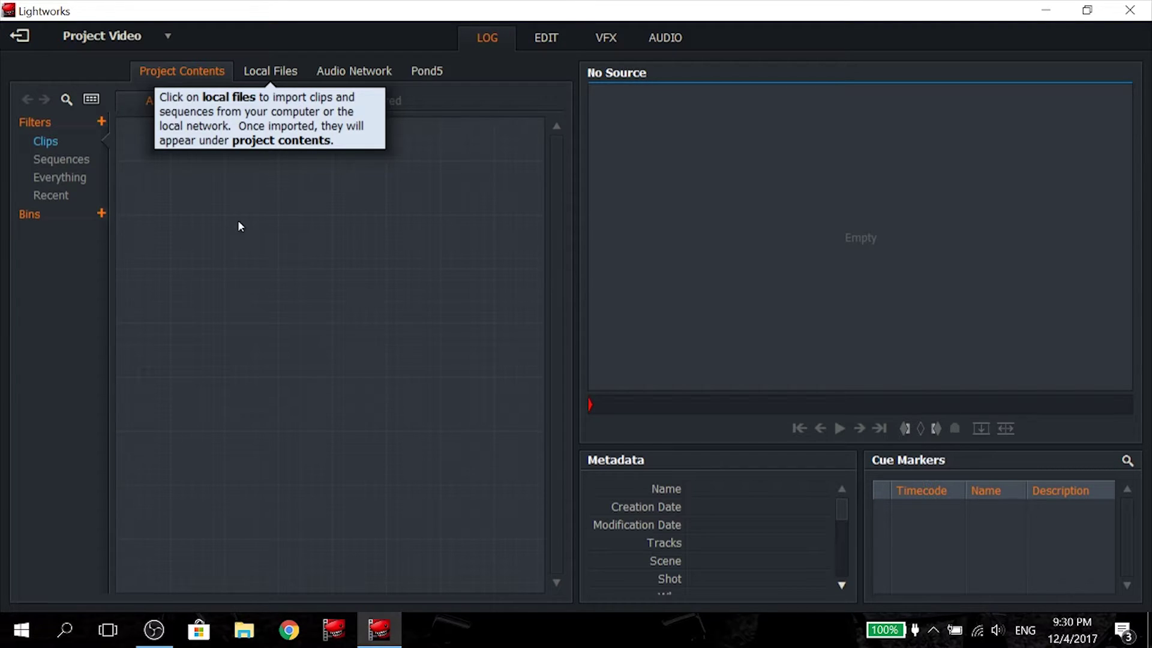
Import MVI_7011 and 04 Tiny Voices from the maxadrums (E:) drive into Project Contents.
{"action": "left_click", "coordinate": [344, 309]}
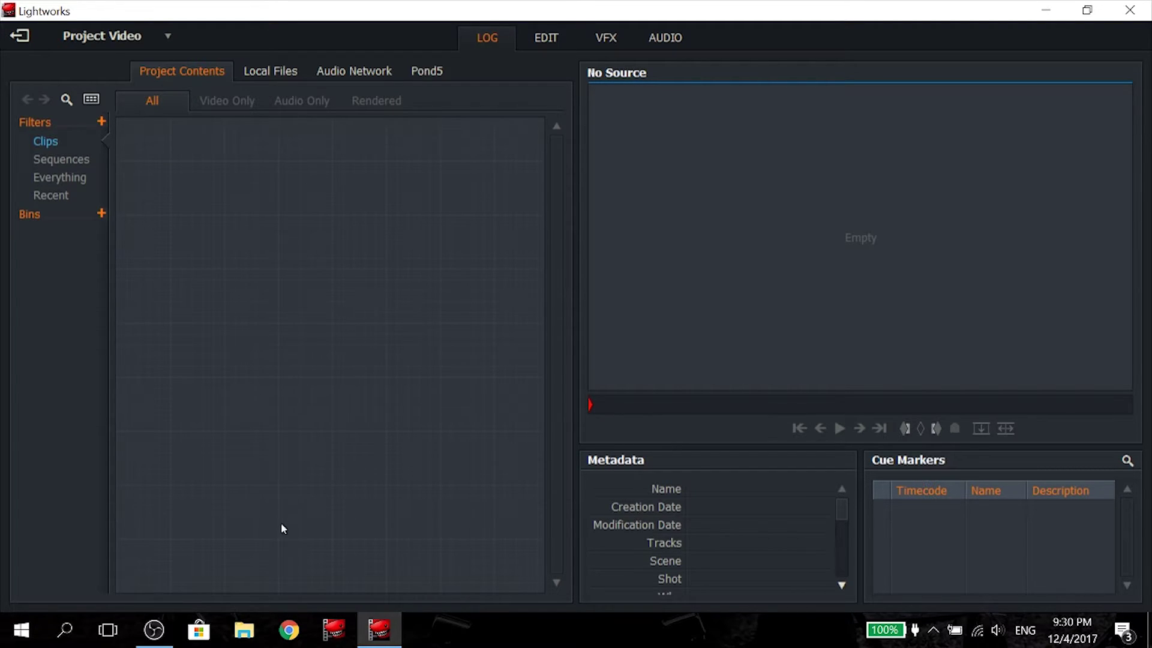
{"action": "left_click", "coordinate": [249, 629]}
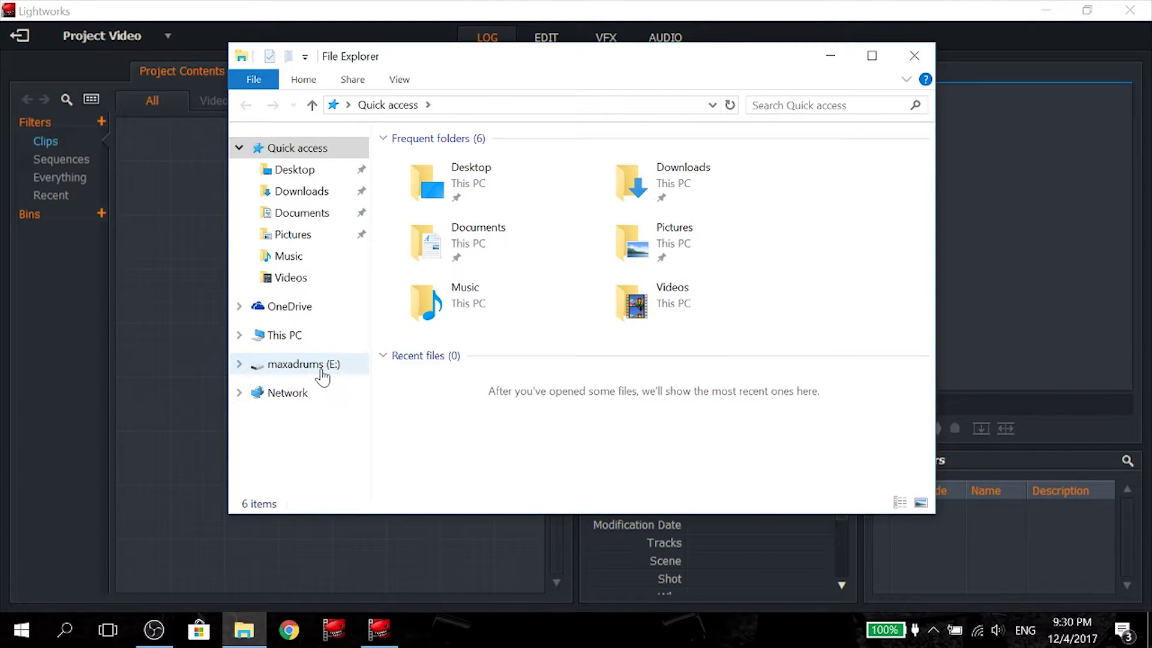
{"action": "left_click", "coordinate": [321, 367]}
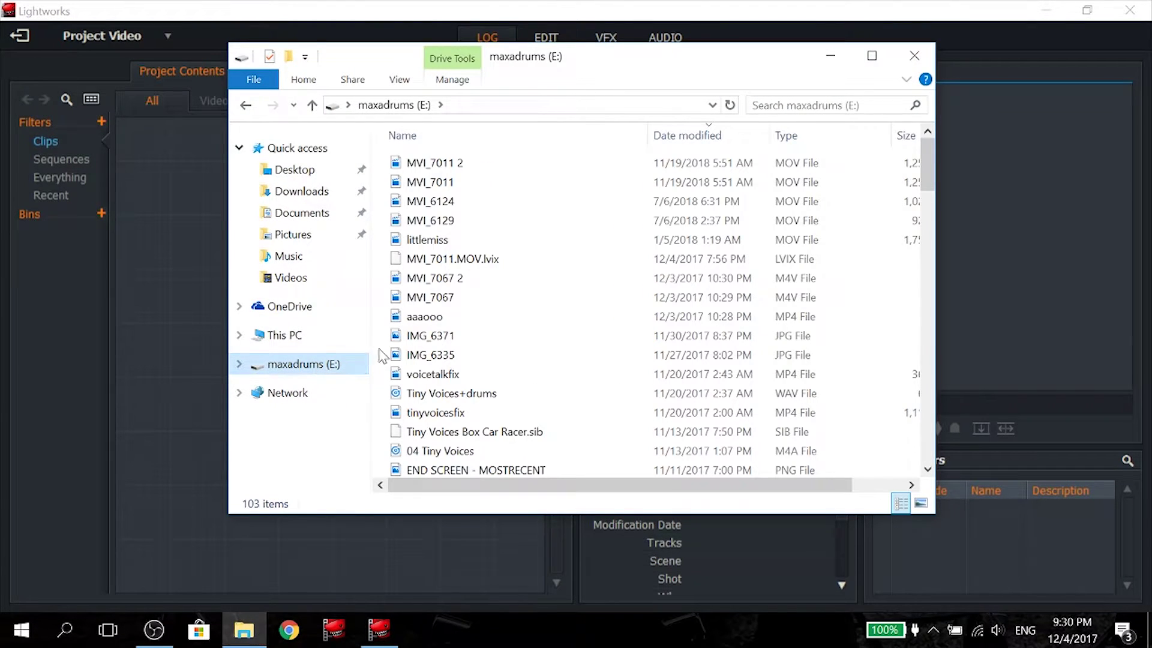
{"action": "left_click_drag", "start_coordinate": [430, 183], "coordinate": [174, 188]}
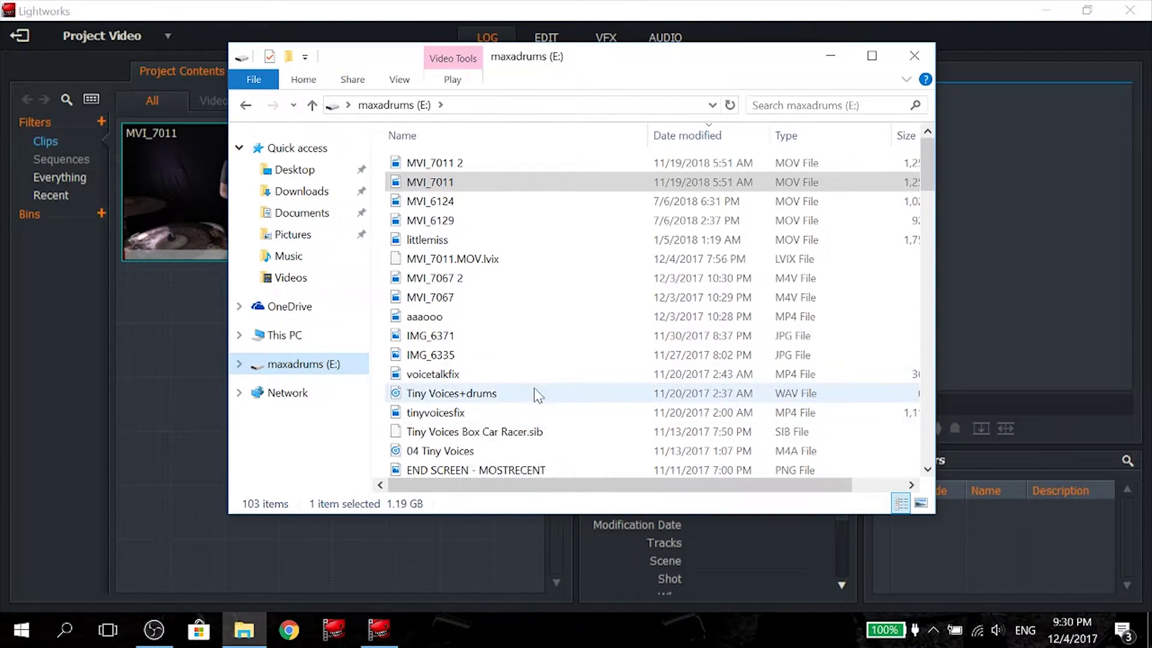
{"action": "left_click_drag", "start_coordinate": [413, 450], "coordinate": [175, 346]}
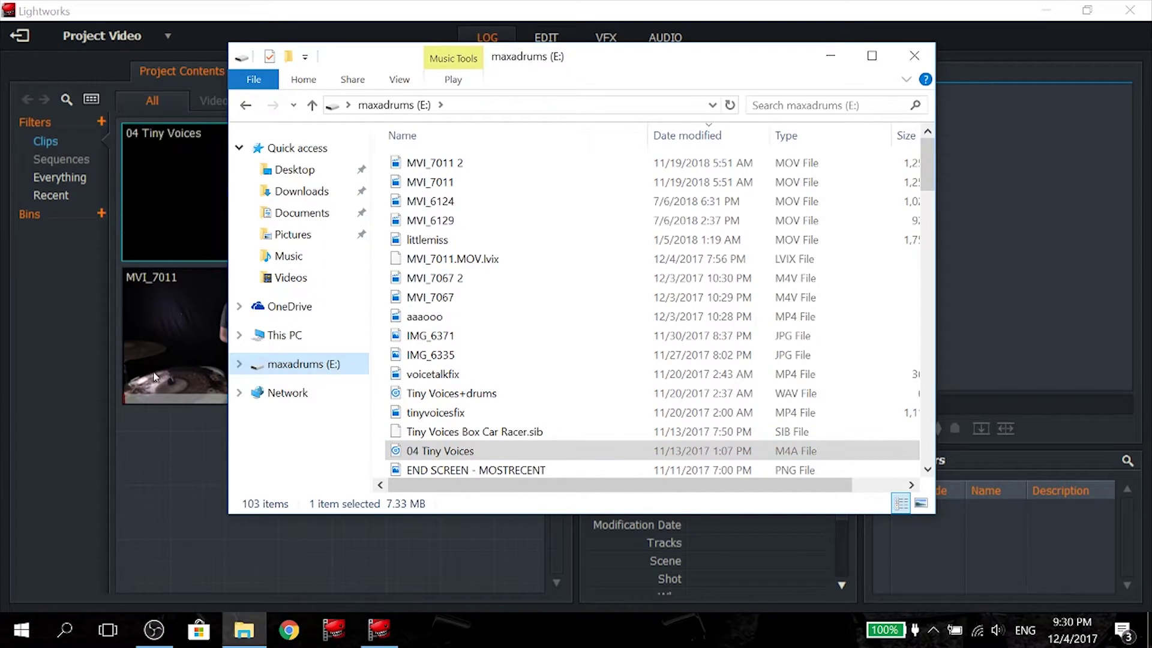
{"action": "left_click", "coordinate": [167, 438]}
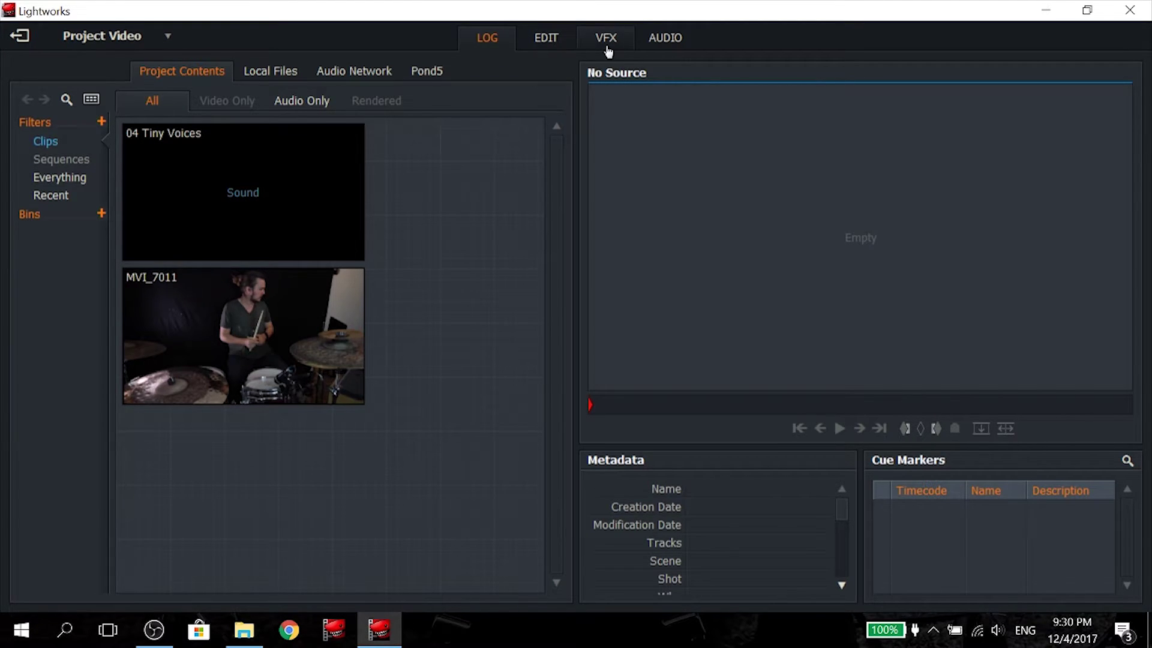
Place MVI_7011 on V1/A1–A2 and 04 Tiny Voices on A3/A4, then widen the viewer area.
{"action": "left_click", "coordinate": [546, 43]}
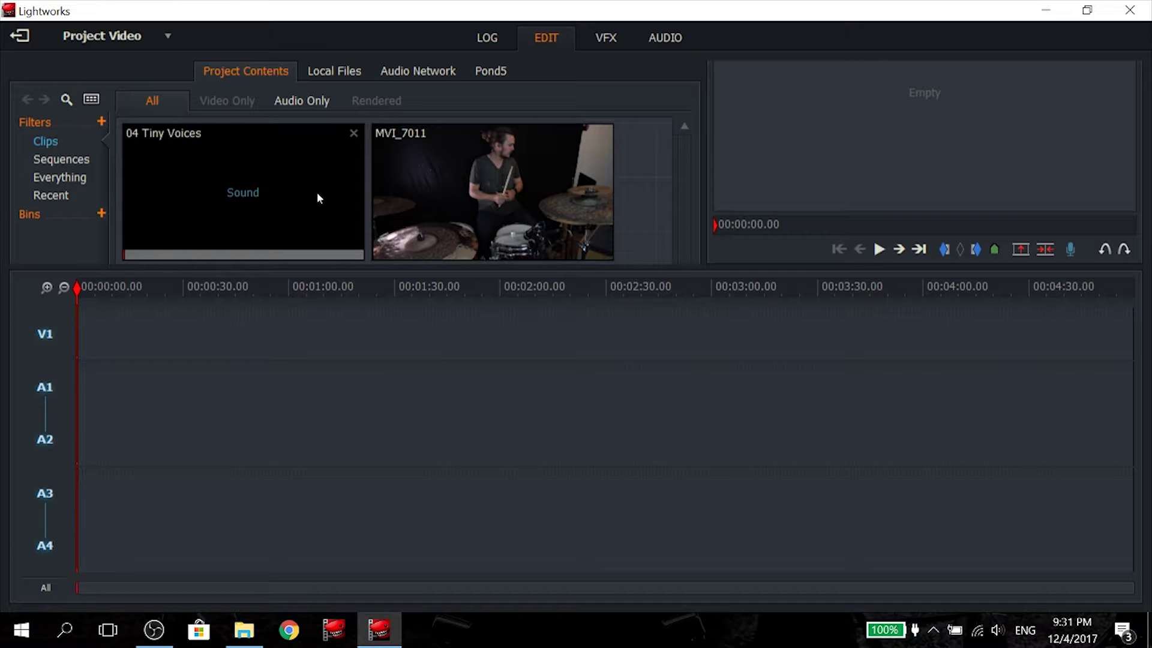
{"action": "left_click_drag", "start_coordinate": [459, 196], "coordinate": [123, 326]}
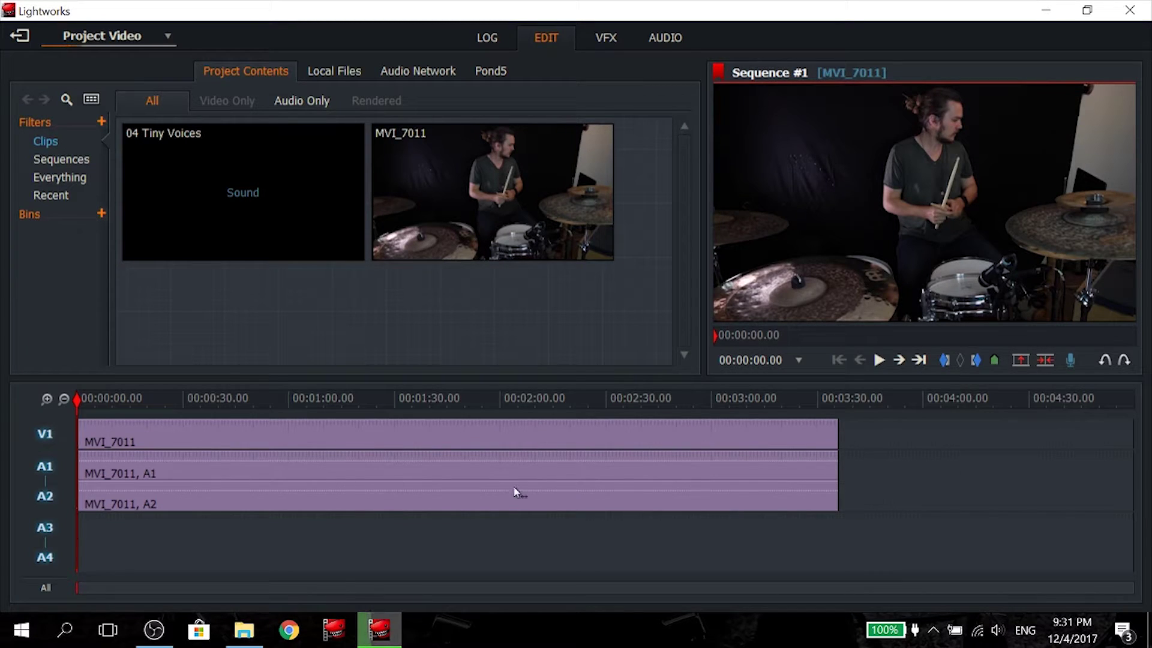
{"action": "left_click", "coordinate": [169, 470]}
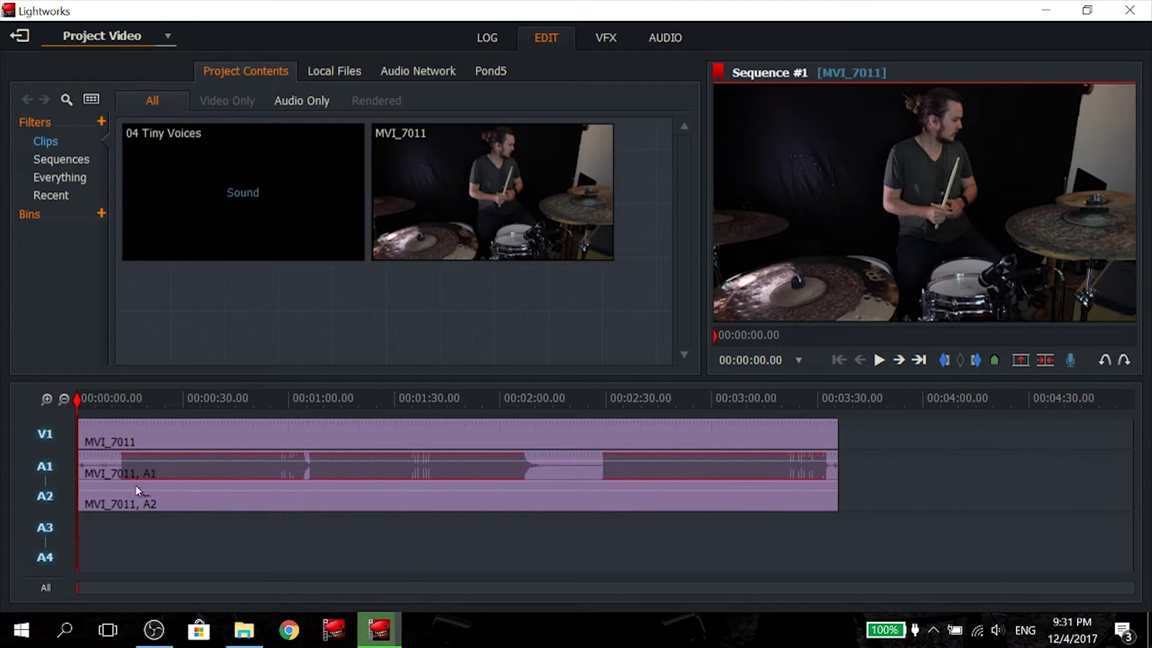
{"action": "left_click", "coordinate": [271, 478]}
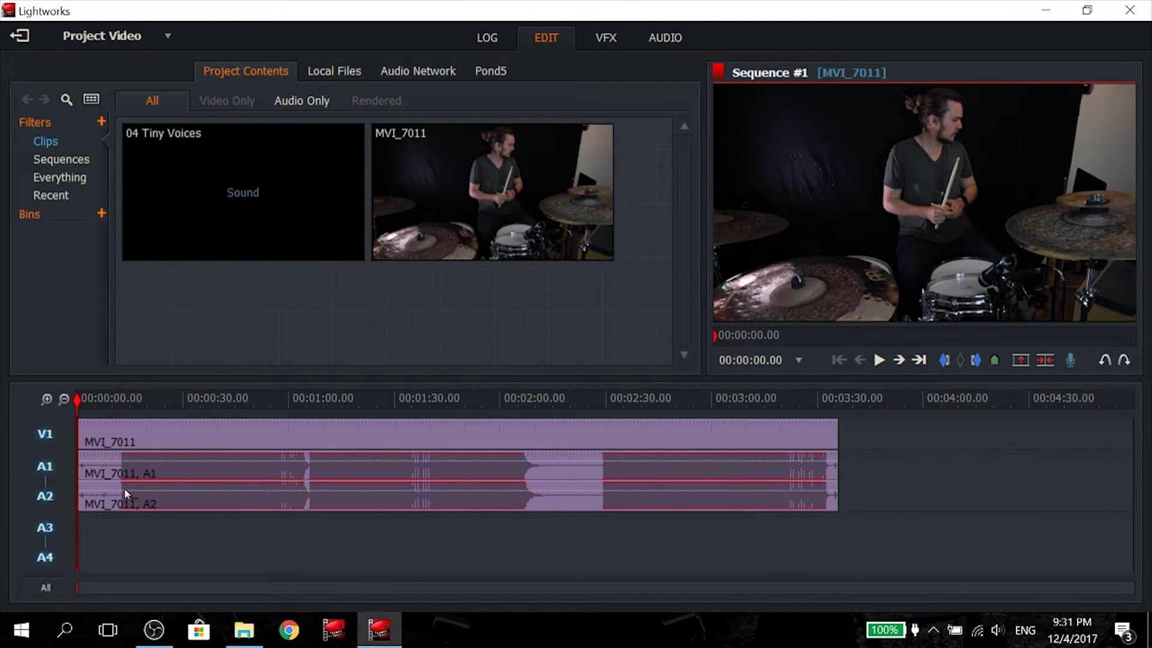
{"action": "mouse_move", "coordinate": [237, 225]}
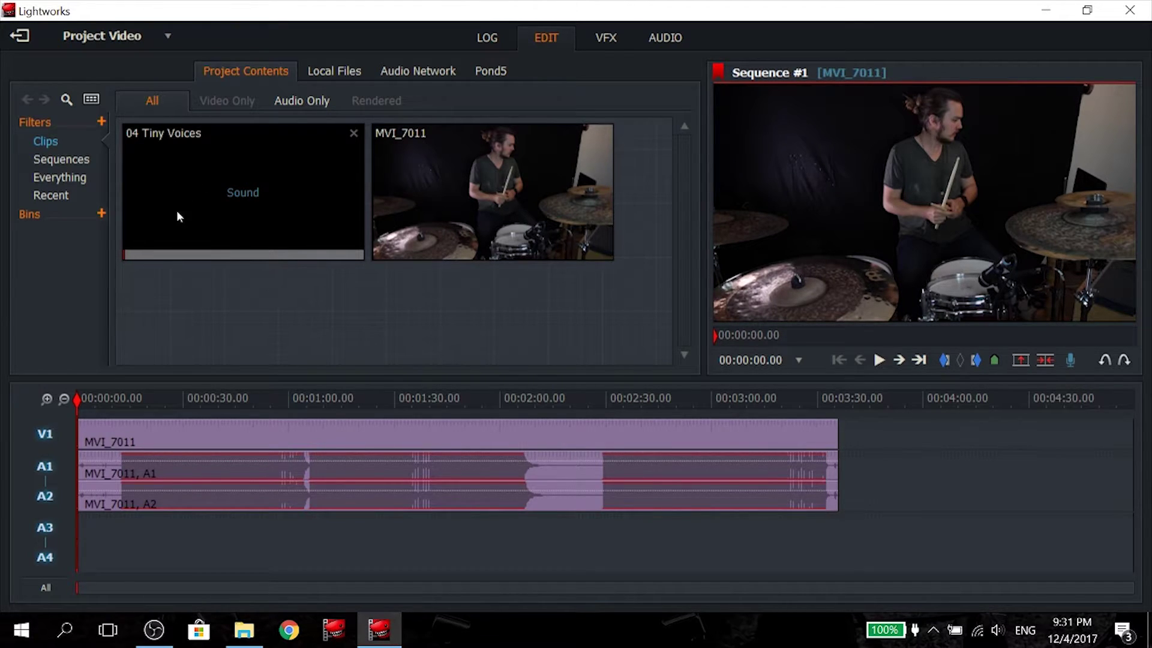
{"action": "left_click_drag", "start_coordinate": [203, 204], "coordinate": [82, 542]}
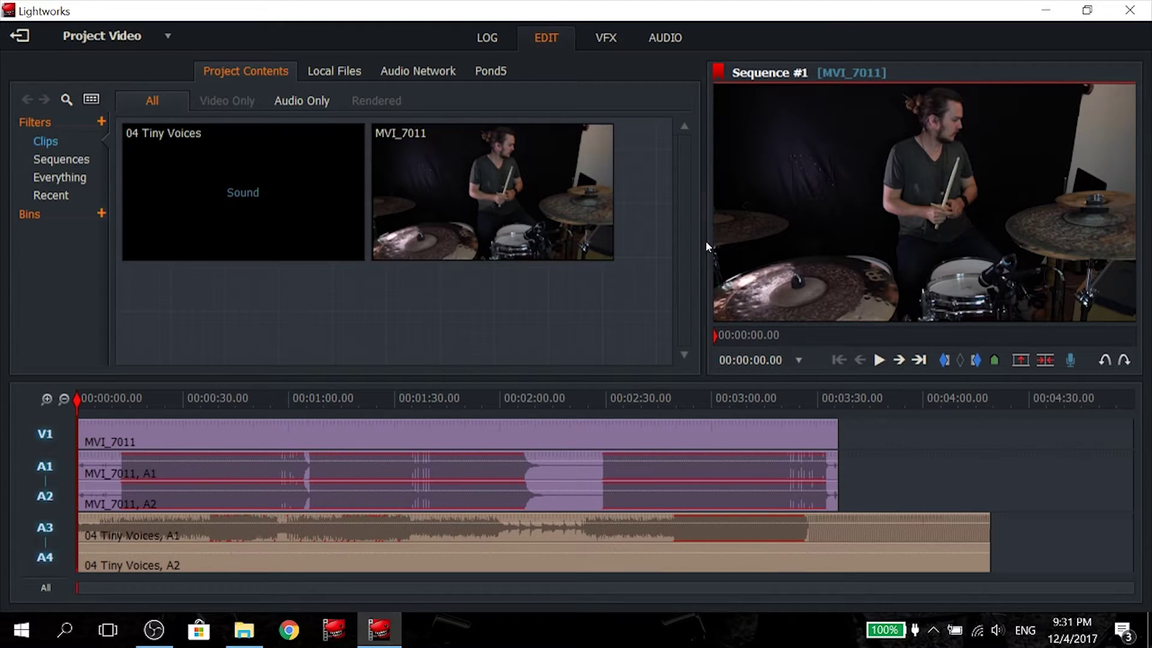
{"action": "left_click_drag", "start_coordinate": [699, 249], "coordinate": [499, 247]}
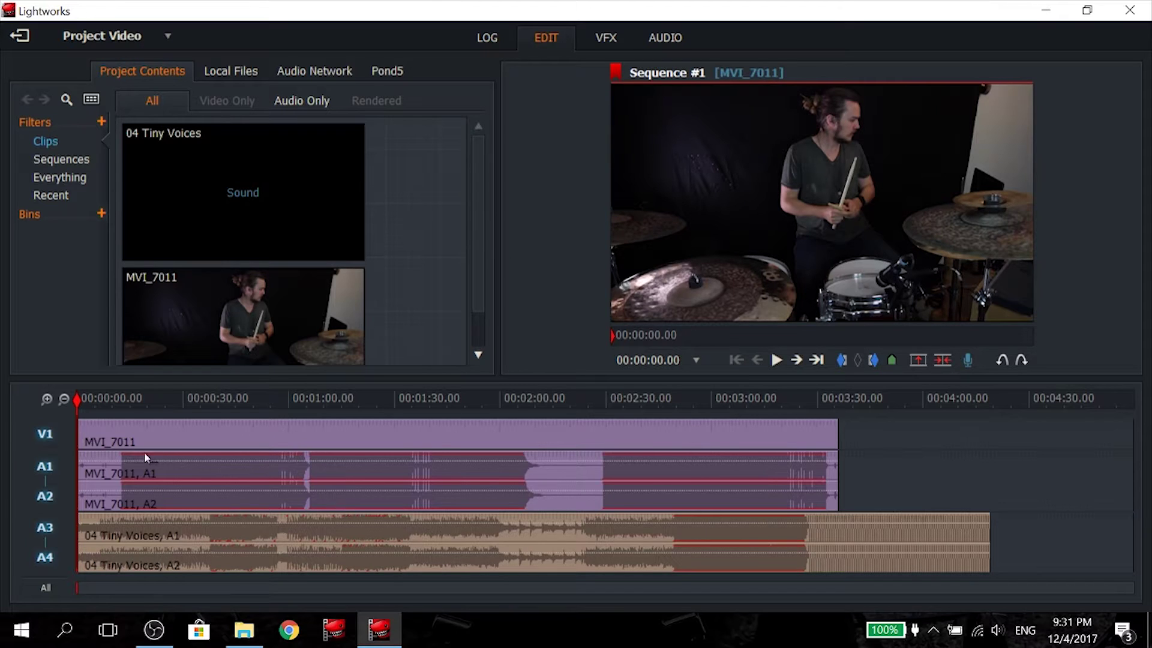
Disable the 04 Tiny Voices song tracks A3 and A4.
{"action": "left_click", "coordinate": [45, 472]}
{"action": "left_click", "coordinate": [45, 472]}
{"action": "left_click", "coordinate": [43, 541]}
{"action": "left_click", "coordinate": [45, 539]}
{"action": "left_click", "coordinate": [48, 533]}
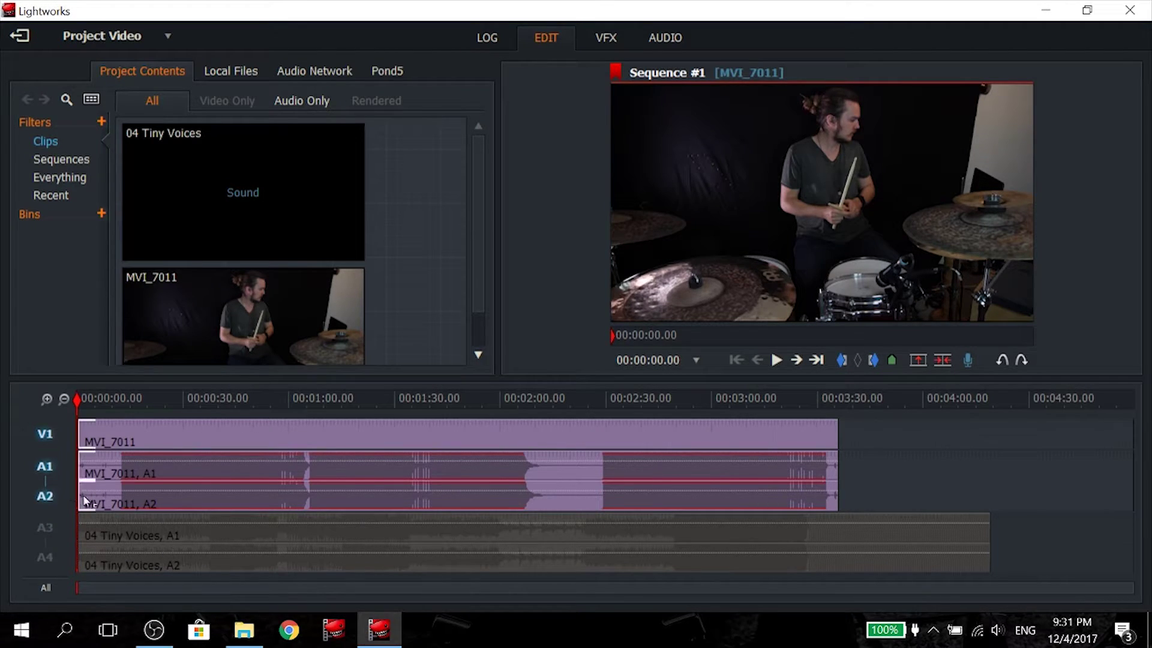
Move and trim the MVI_7011 clips to start about 00:00:07, then re-enable A3/A4.
{"action": "mouse_move", "coordinate": [79, 488]}
{"action": "left_mouse_down"}
{"action": "mouse_move", "coordinate": [176, 507]}
{"action": "mouse_move", "coordinate": [59, 491]}
{"action": "mouse_move", "coordinate": [4, 498]}
{"action": "mouse_move", "coordinate": [89, 495]}
{"action": "left_mouse_up"}
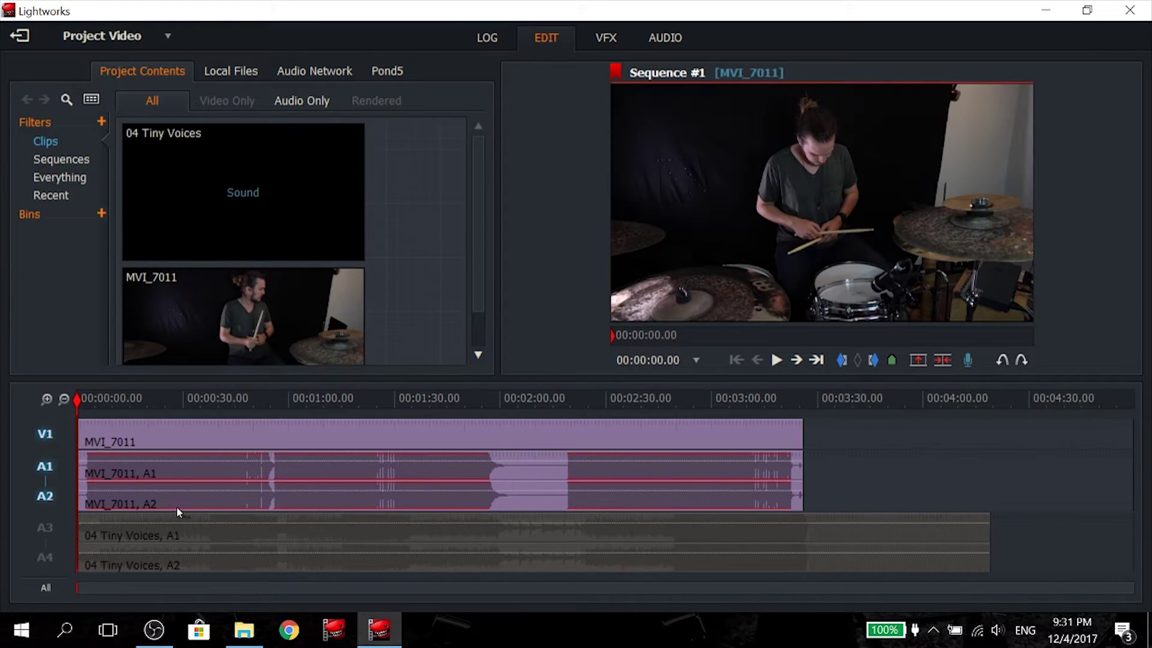
{"action": "mouse_move", "coordinate": [176, 506]}
{"action": "left_mouse_down"}
{"action": "mouse_move", "coordinate": [232, 495]}
{"action": "mouse_move", "coordinate": [167, 493]}
{"action": "left_mouse_up"}
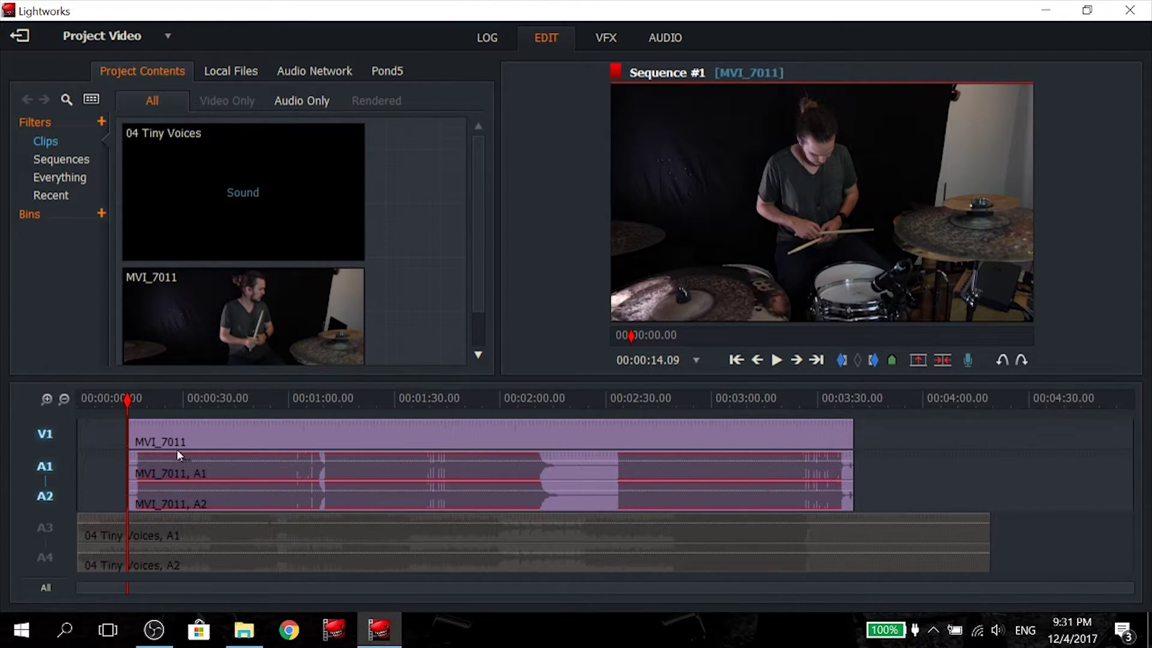
{"action": "left_click", "coordinate": [129, 474]}
{"action": "left_click_drag", "start_coordinate": [129, 474], "coordinate": [104, 477]}
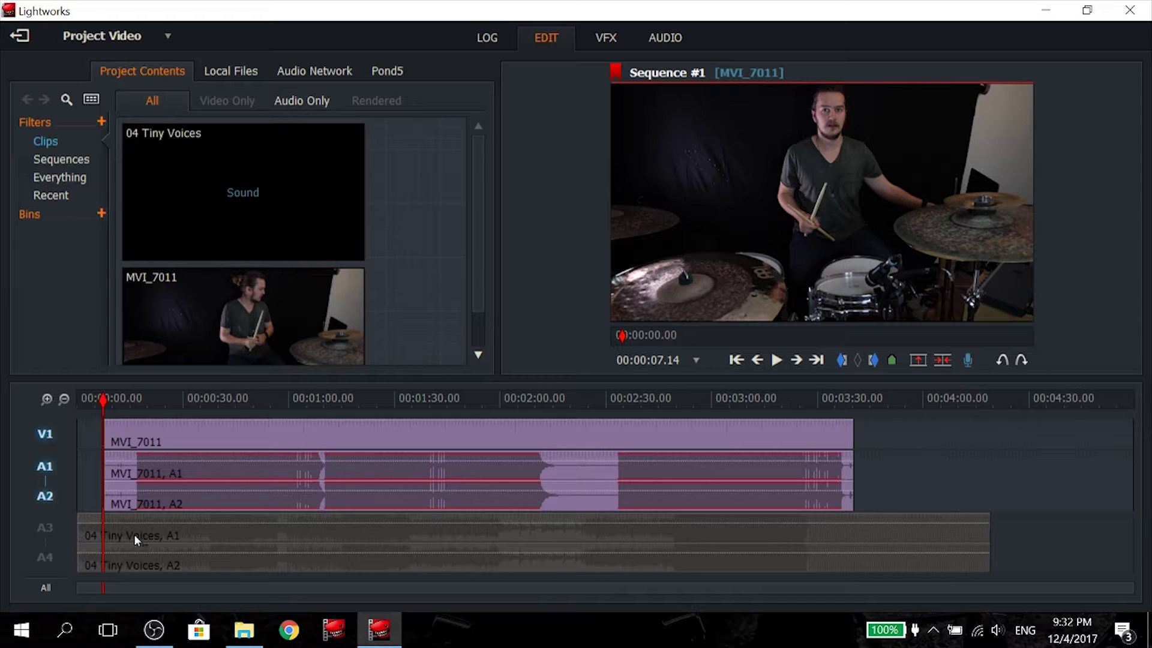
{"action": "left_click", "coordinate": [45, 528]}
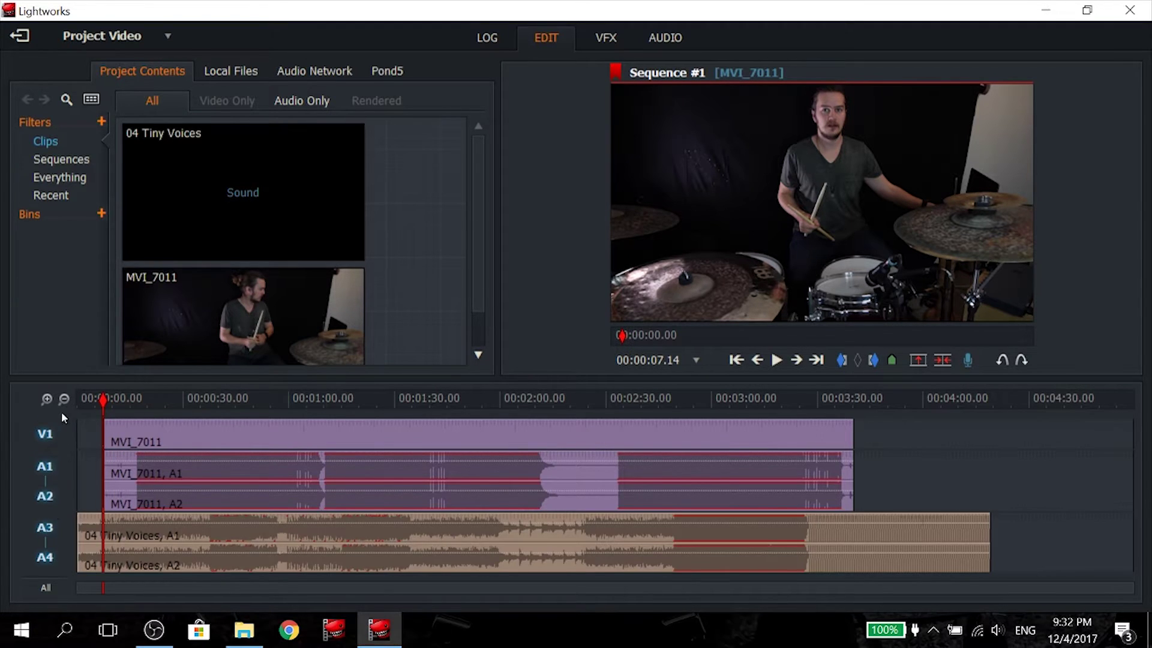
{"action": "left_click", "coordinate": [47, 399]}
{"action": "left_click", "coordinate": [47, 399]}
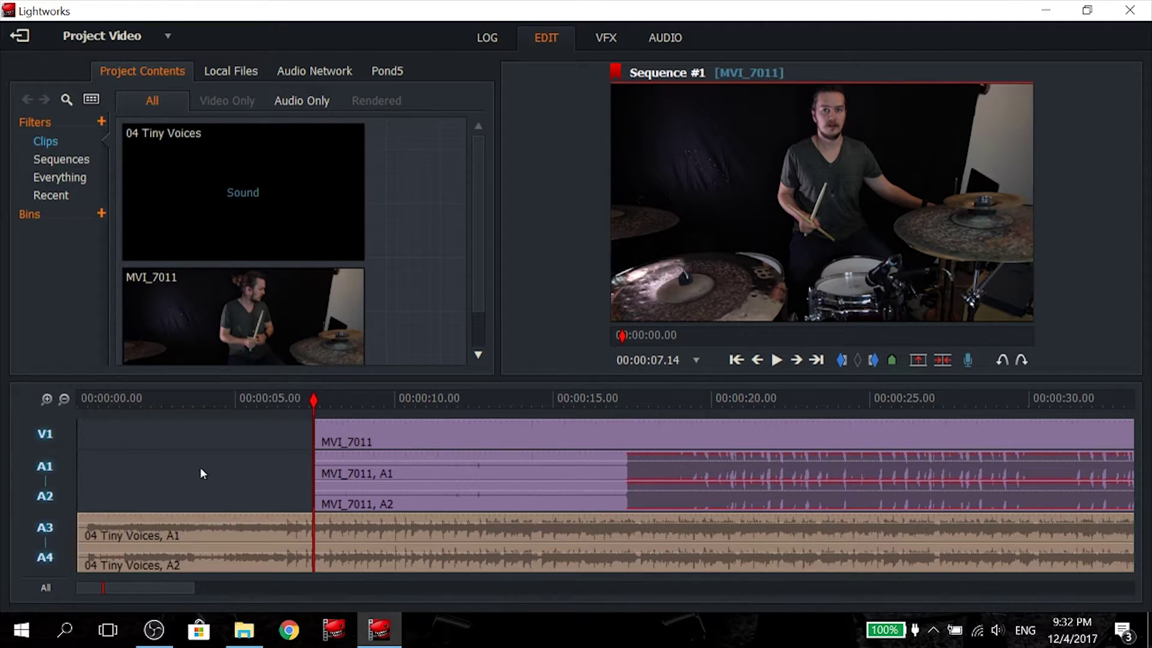
{"action": "left_click", "coordinate": [314, 493]}
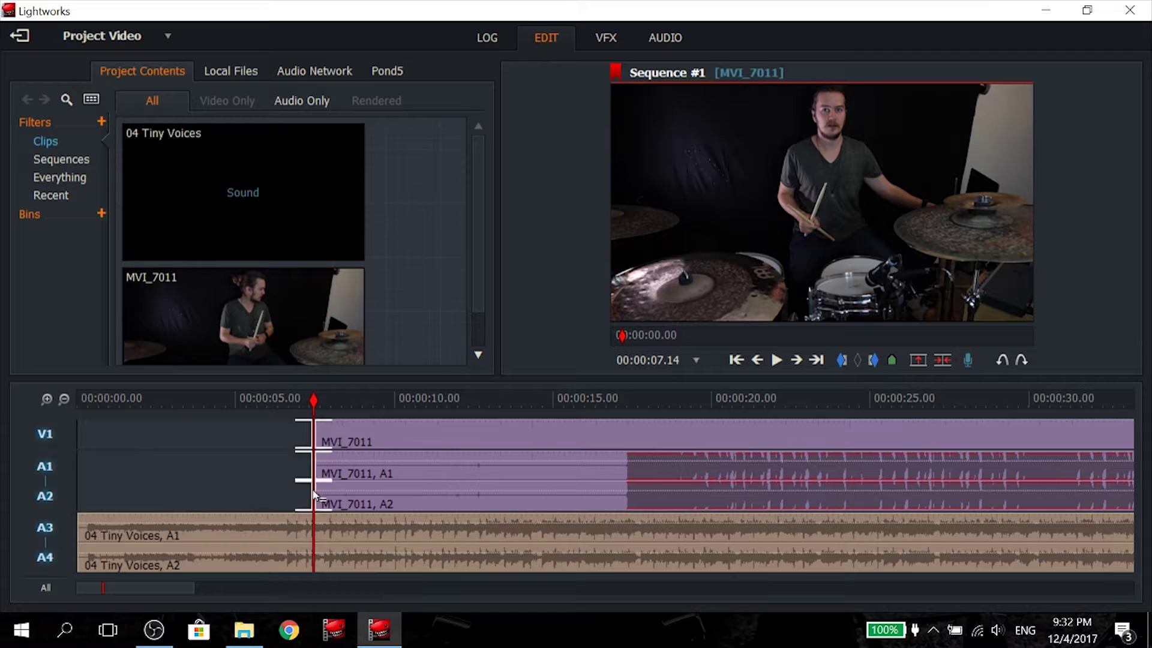
{"action": "left_click", "coordinate": [736, 360]}
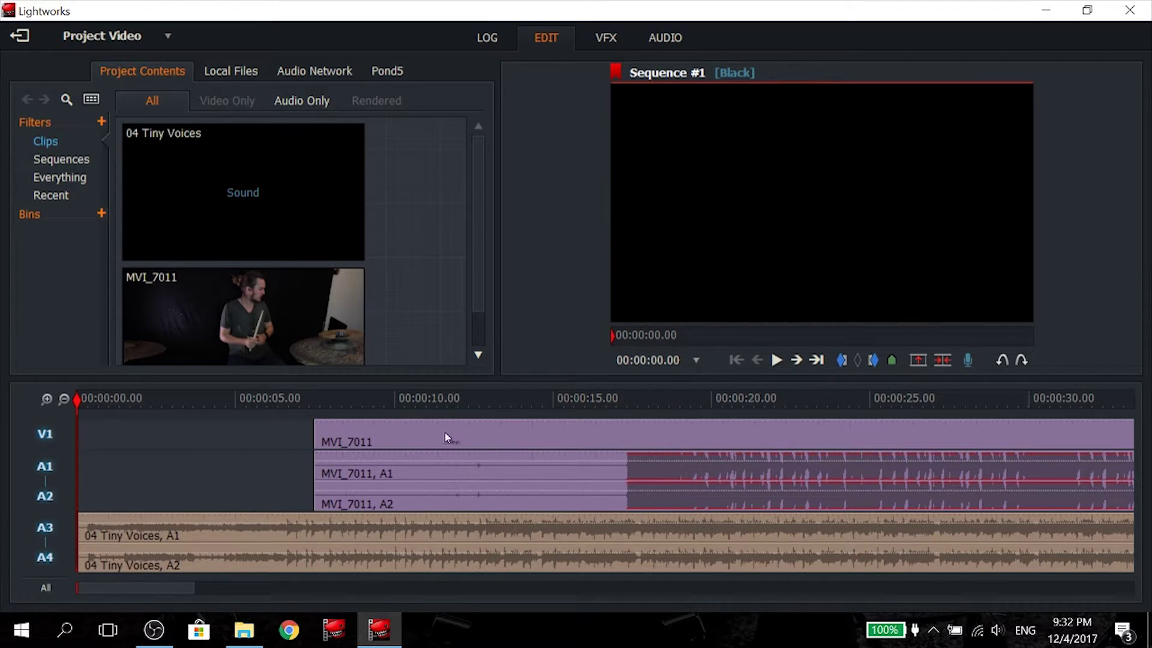
{"action": "key", "text": "space"}
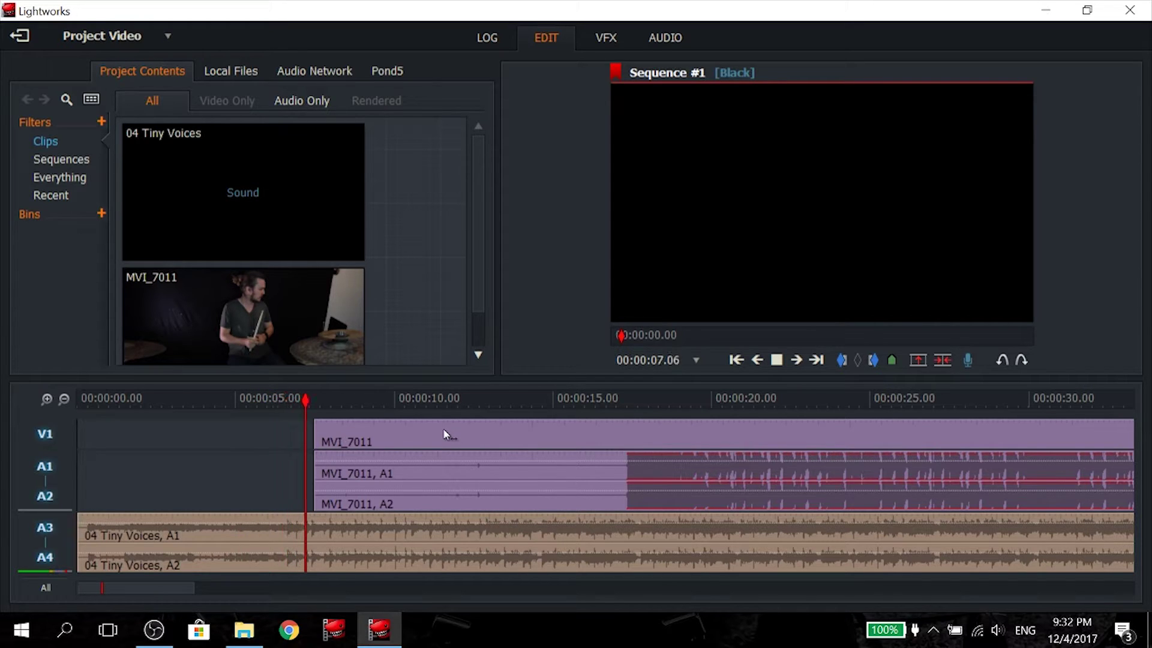
{"action": "key", "text": "space"}
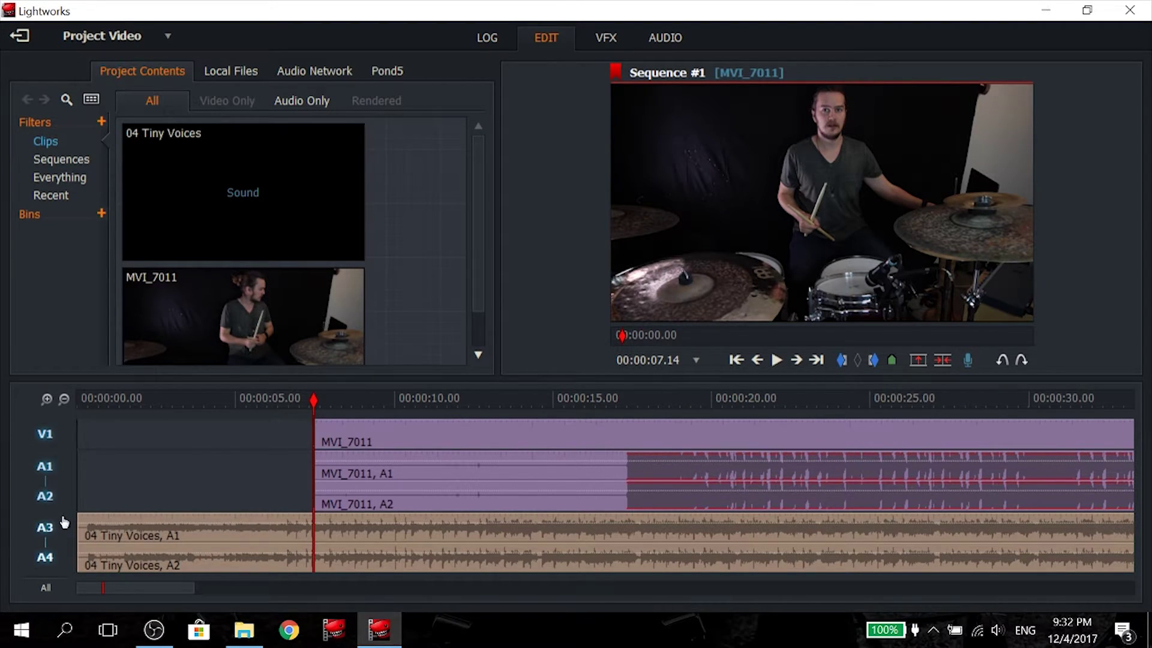
Disable the song tracks, leaving the drum clip's start untrimmed.
{"action": "left_click", "coordinate": [45, 527]}
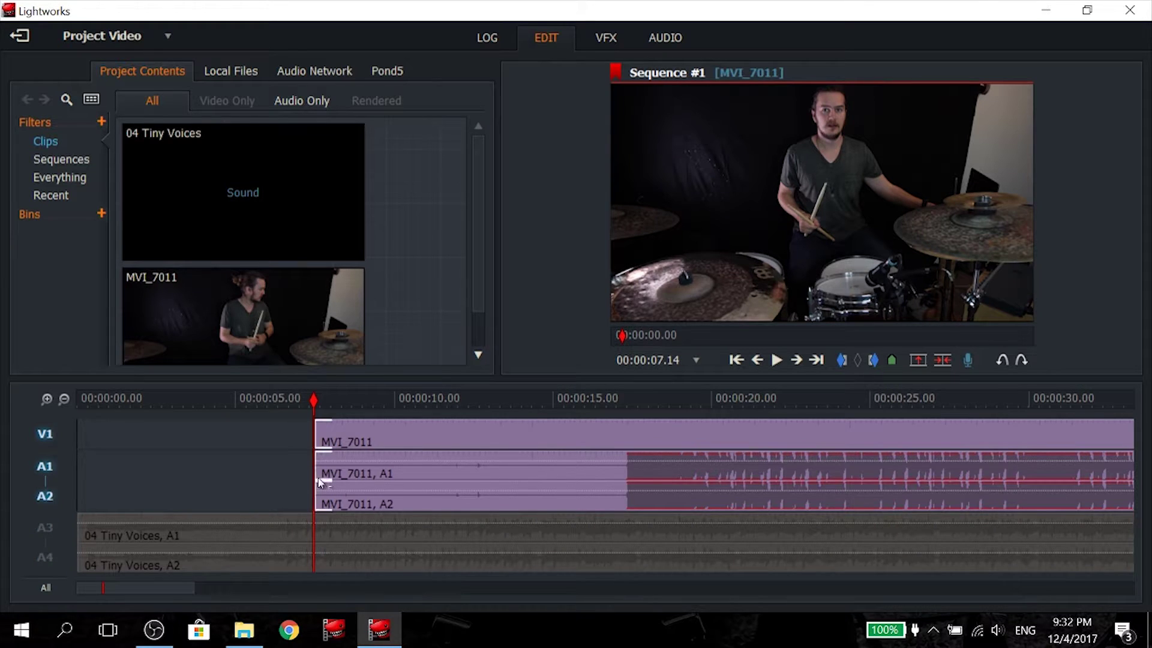
{"action": "left_click", "coordinate": [346, 480]}
{"action": "left_click", "coordinate": [359, 475]}
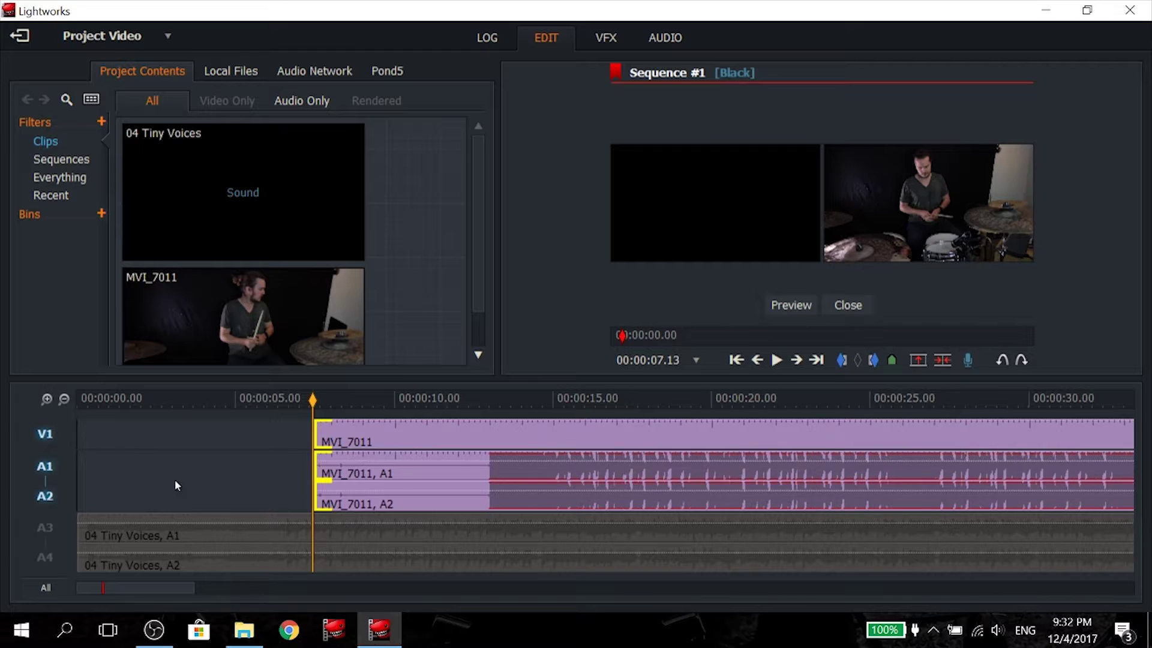
{"action": "left_click", "coordinate": [434, 481]}
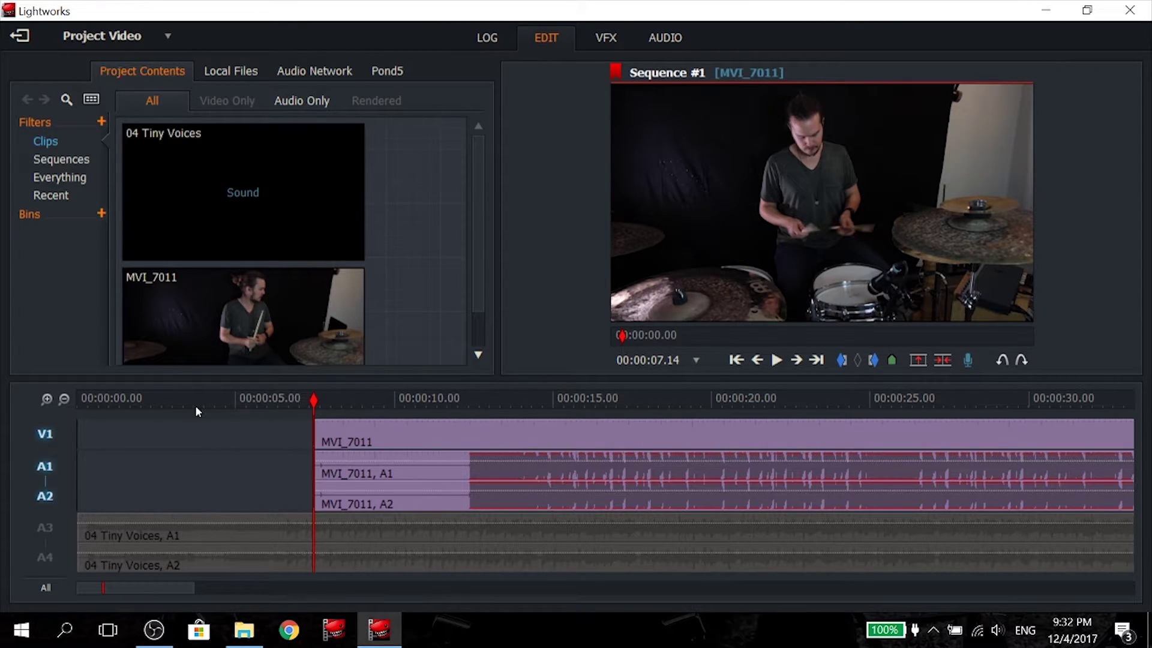
Slide the MVI_7011 drum clip earlier so its hits line up with the song.
{"action": "left_click_drag", "start_coordinate": [502, 466], "coordinate": [327, 470]}
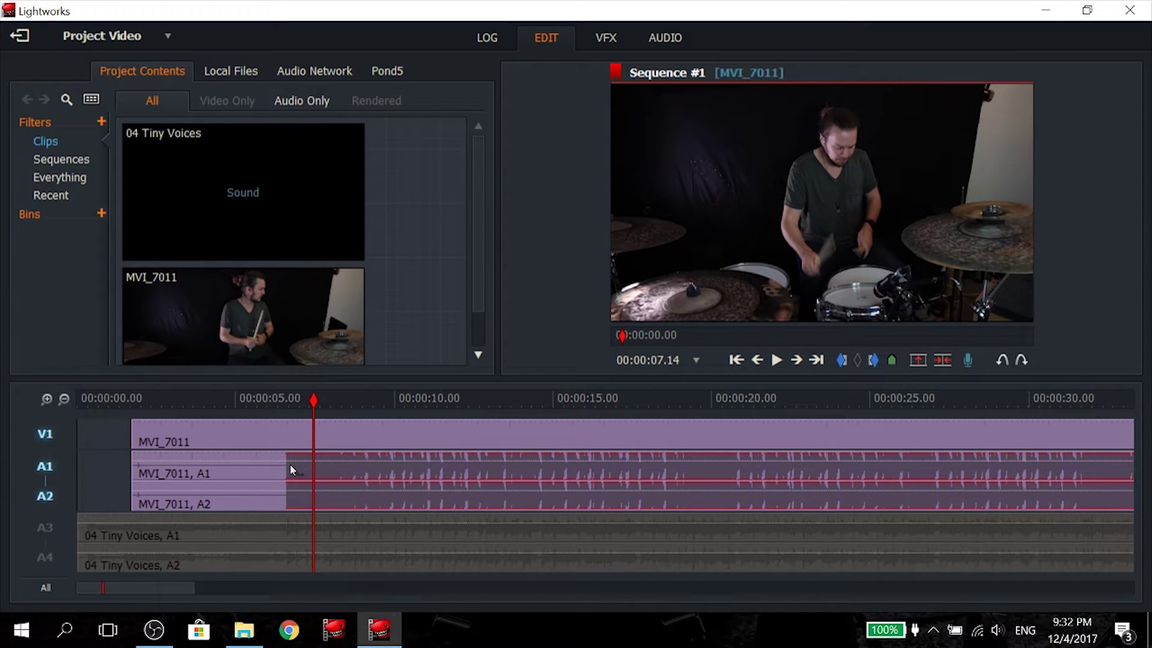
{"action": "scroll", "coordinate": [81, 400], "scroll_direction": "up", "scroll_amount": 3}
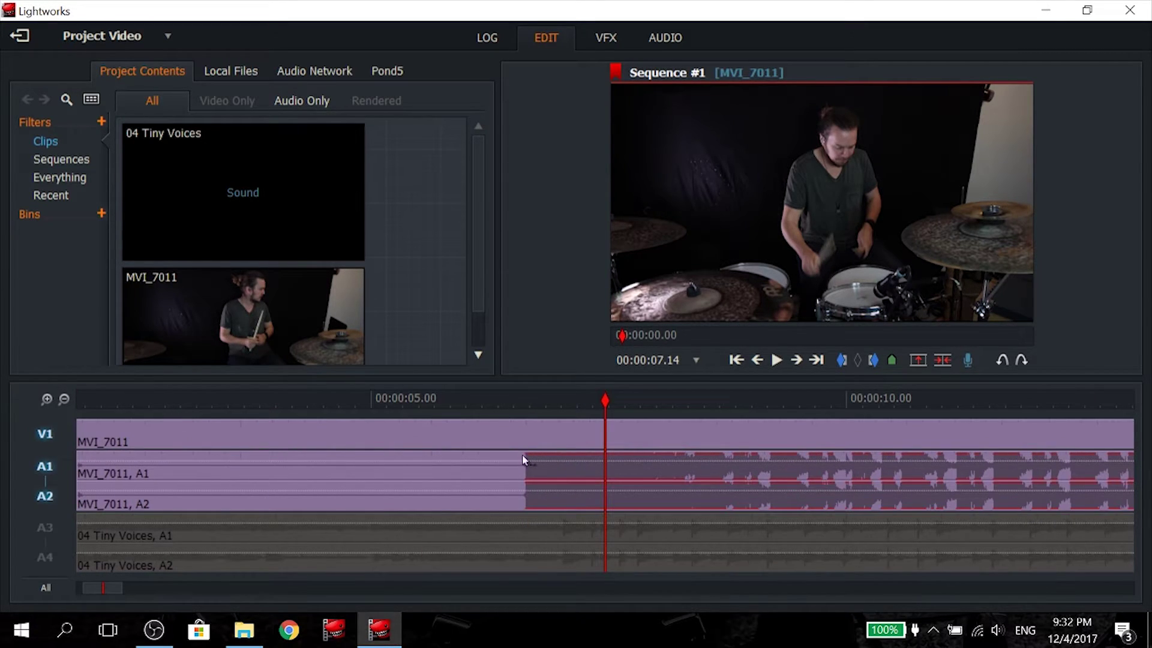
{"action": "scroll", "coordinate": [522, 458], "scroll_direction": "down", "scroll_amount": 5}
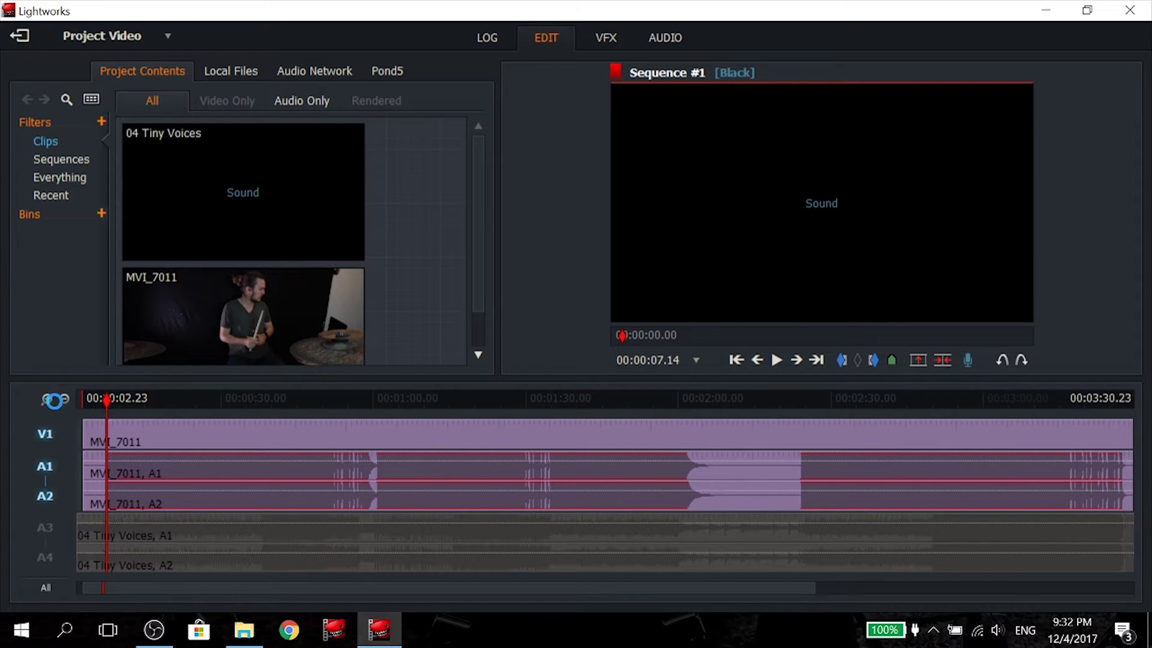
{"action": "scroll", "coordinate": [54, 401], "scroll_direction": "up", "scroll_amount": 4}
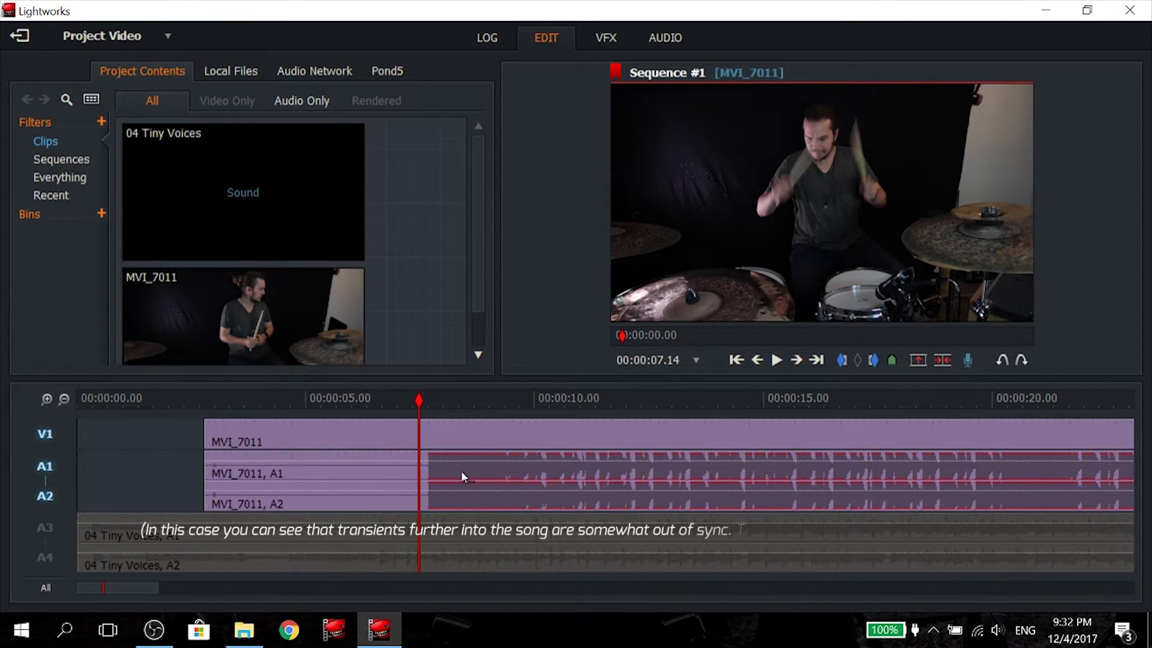
{"action": "left_click_drag", "start_coordinate": [466, 470], "coordinate": [438, 467]}
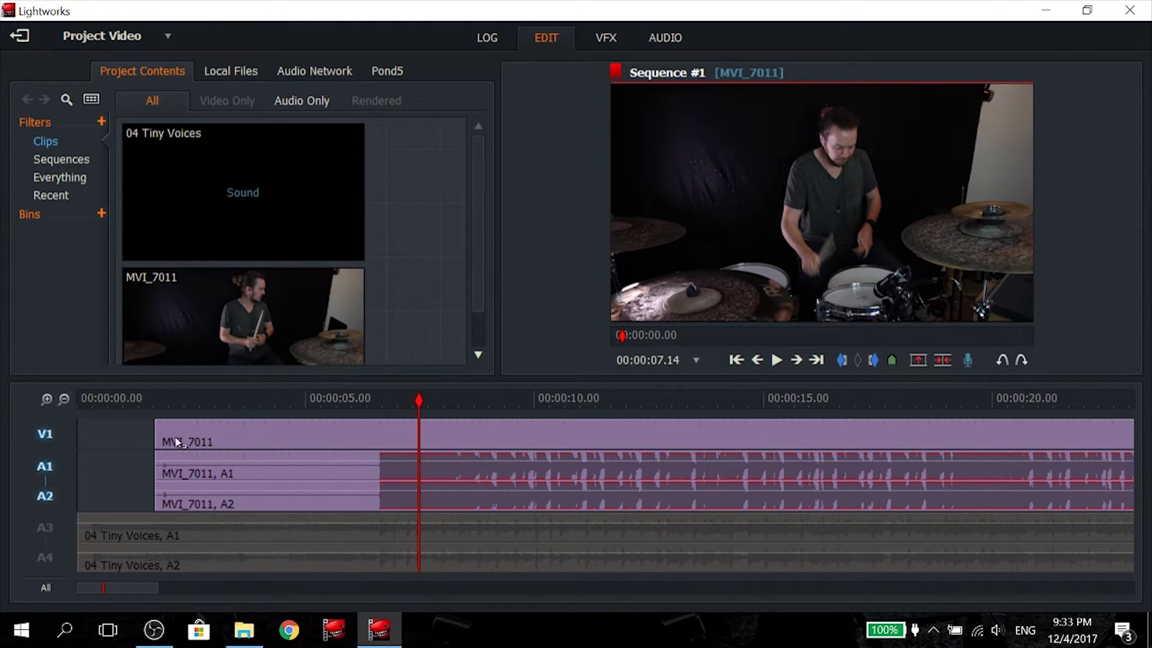
{"action": "left_click", "coordinate": [64, 399]}
{"action": "left_click", "coordinate": [64, 399]}
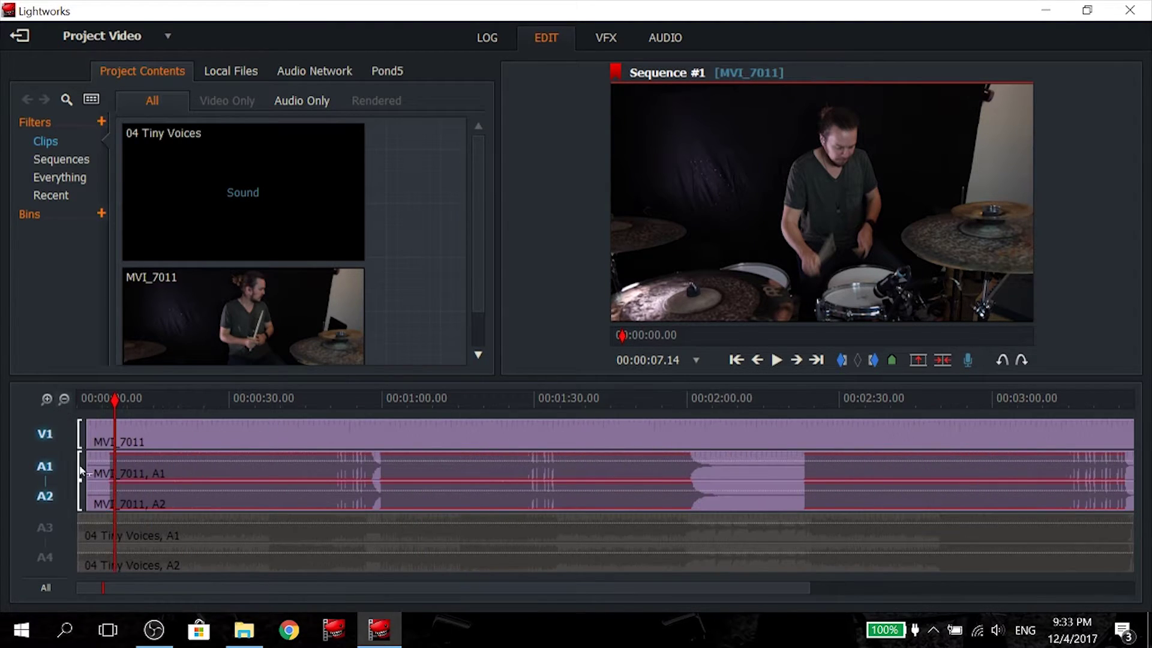
{"action": "left_click", "coordinate": [48, 401]}
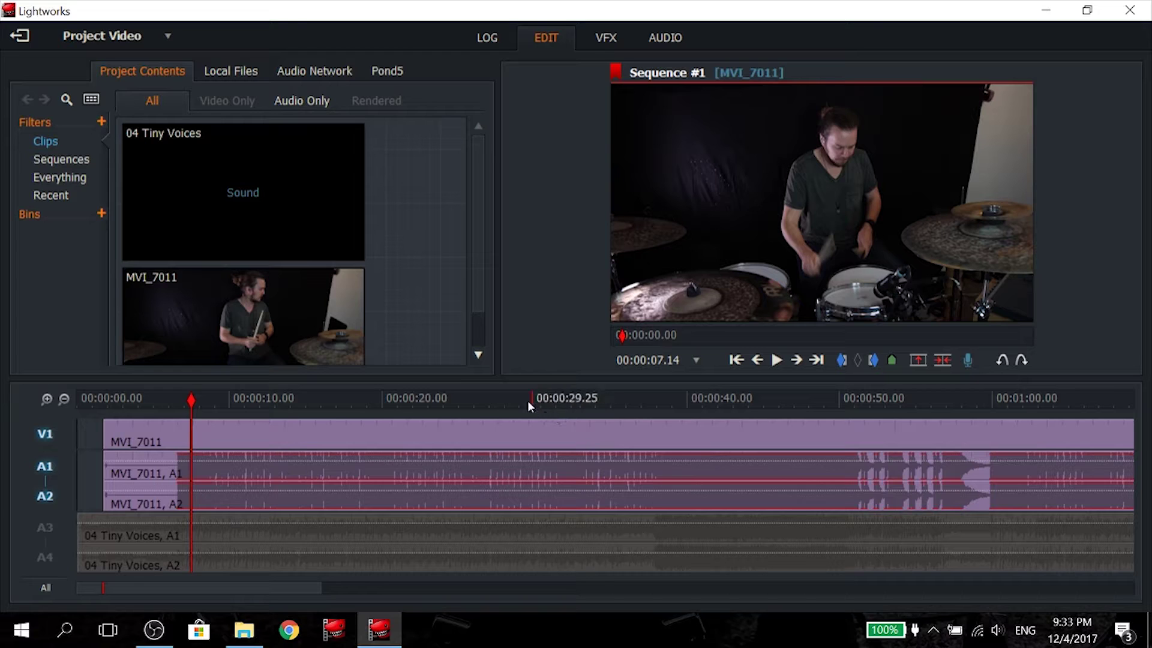
{"action": "left_click", "coordinate": [167, 405]}
{"action": "key", "text": "space"}
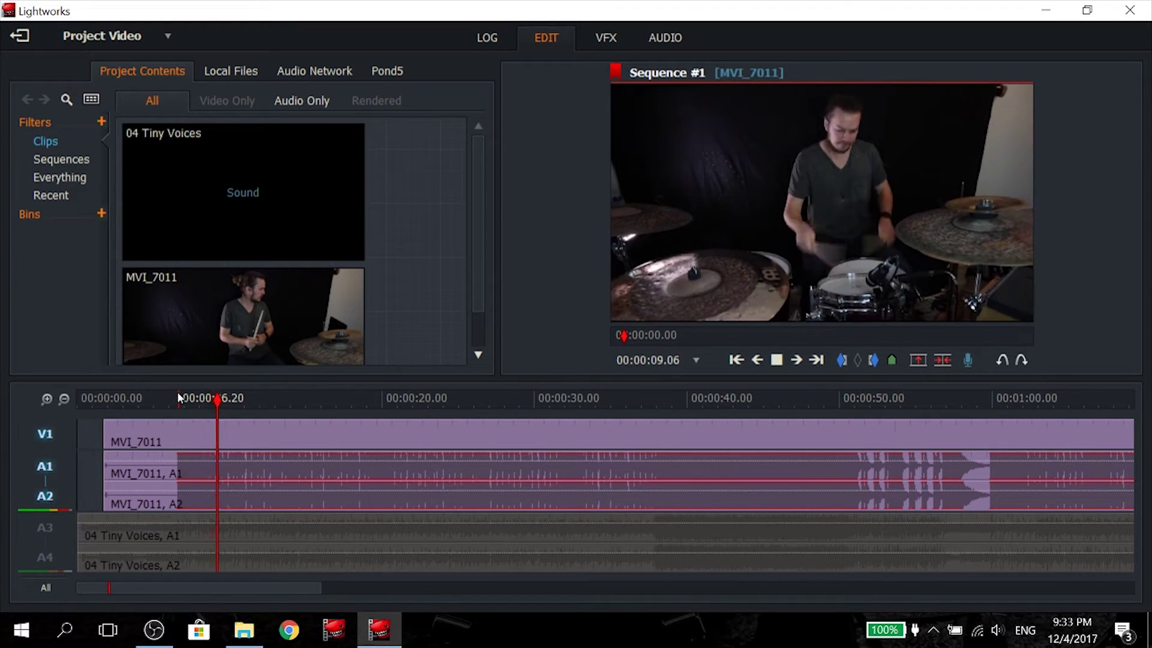
{"action": "key", "text": "space"}
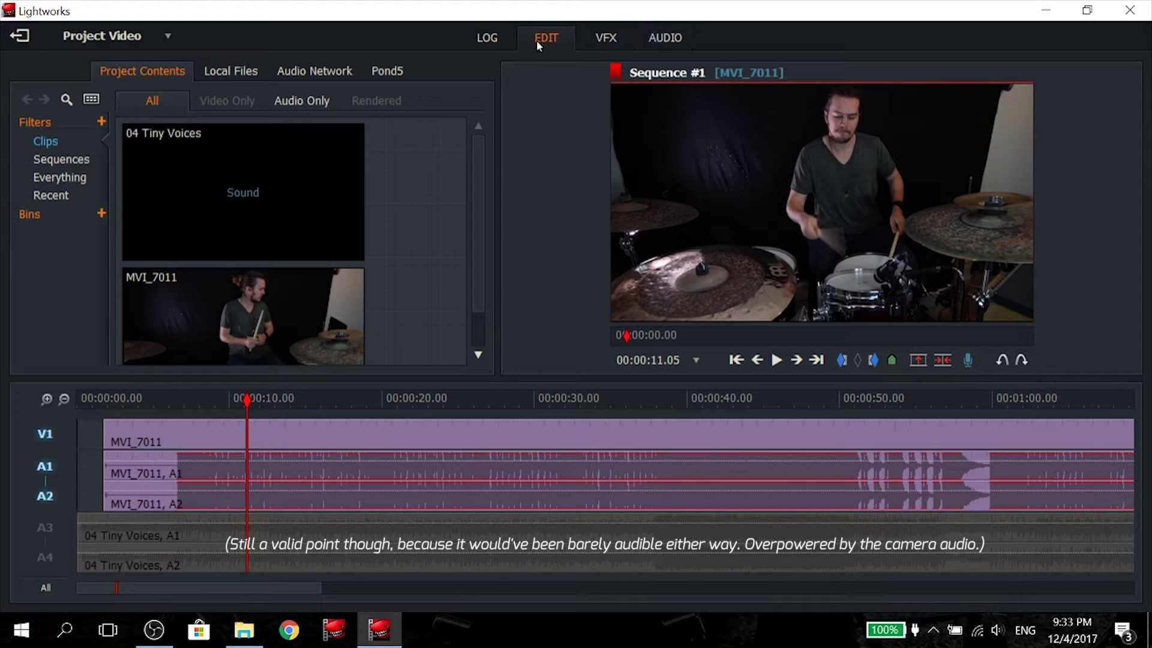
End on the AUDIO page and make the viewer and mixer panels taller.
{"action": "left_click", "coordinate": [671, 42]}
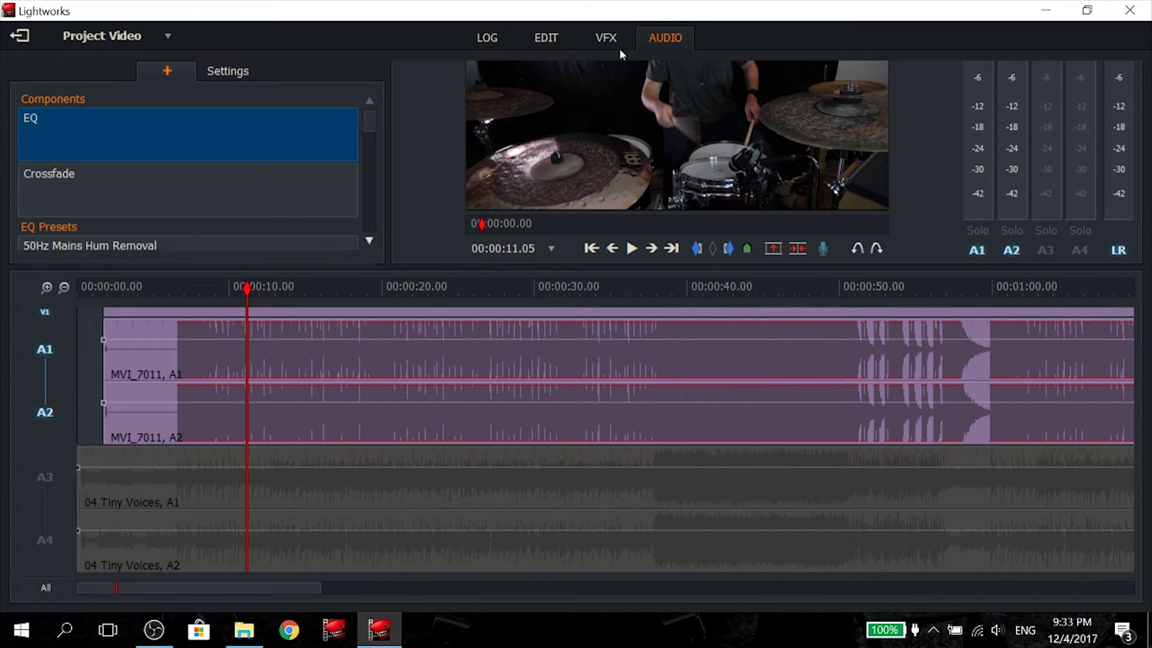
{"action": "left_click", "coordinate": [547, 40]}
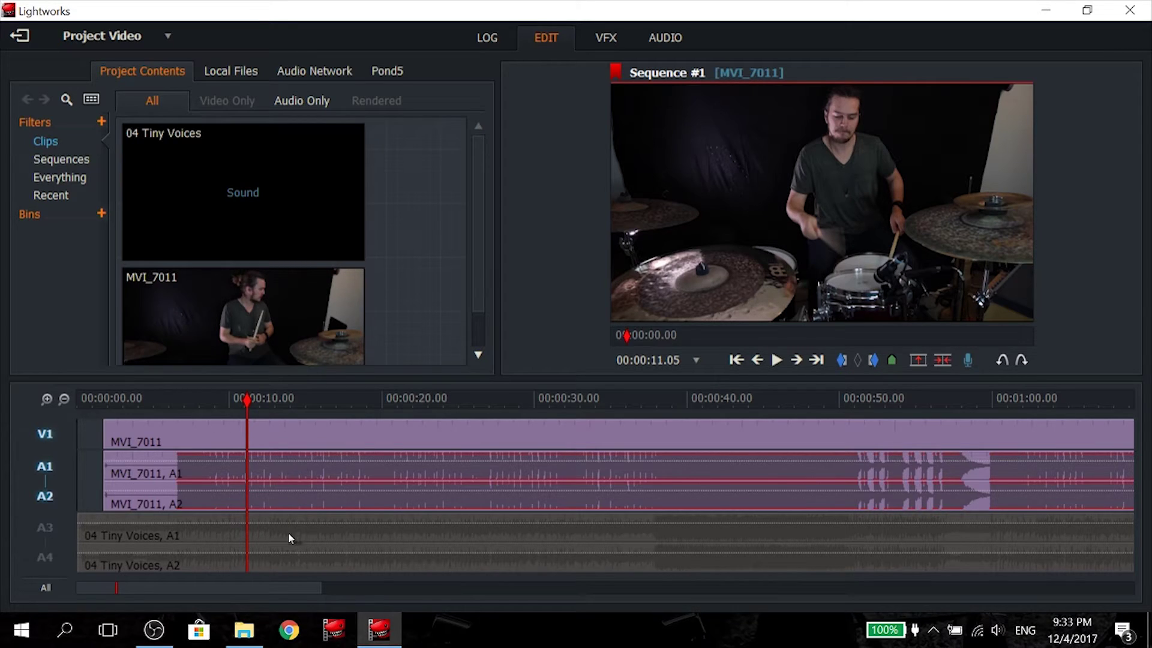
{"action": "left_click", "coordinate": [664, 49]}
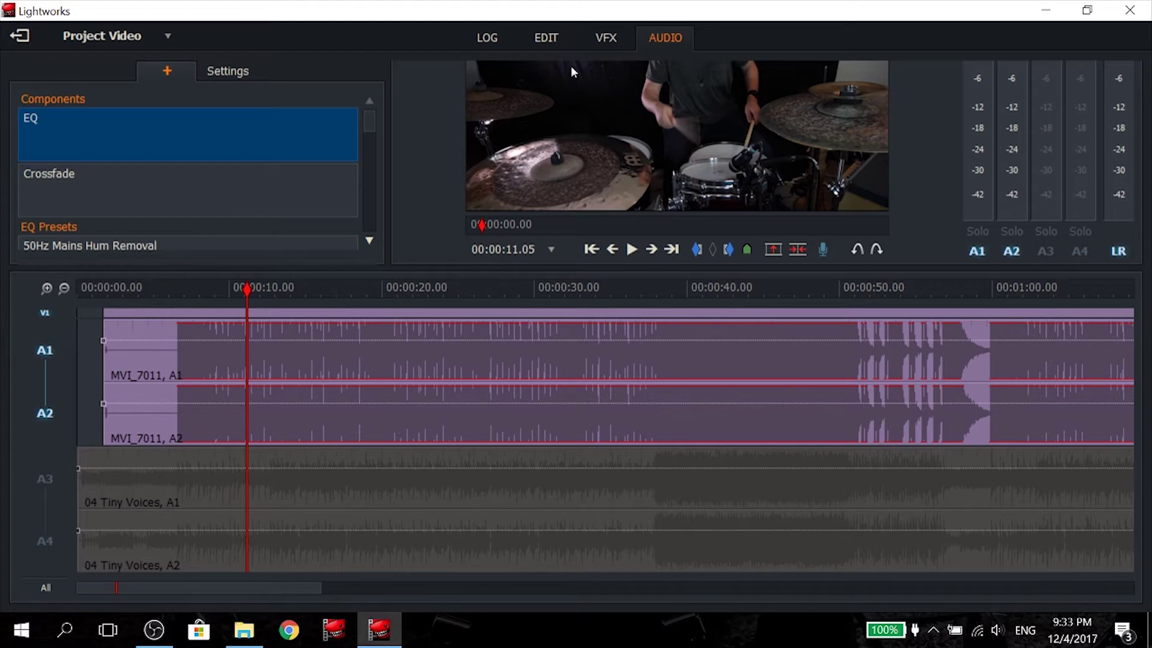
{"action": "left_click", "coordinate": [556, 46]}
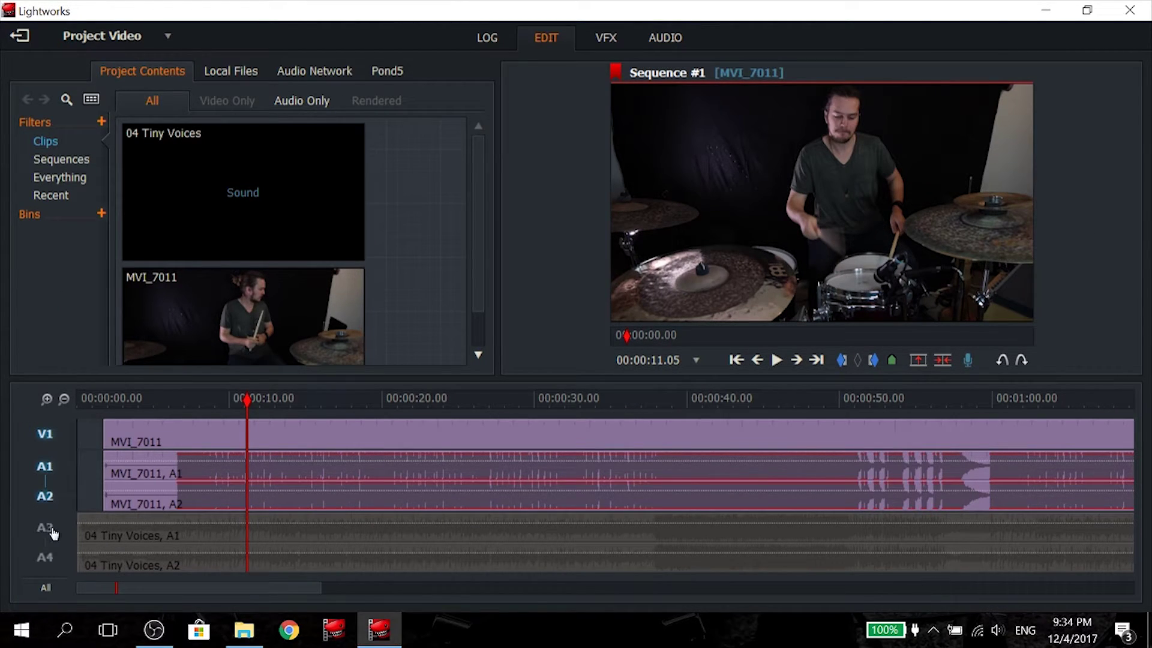
{"action": "left_click", "coordinate": [669, 37]}
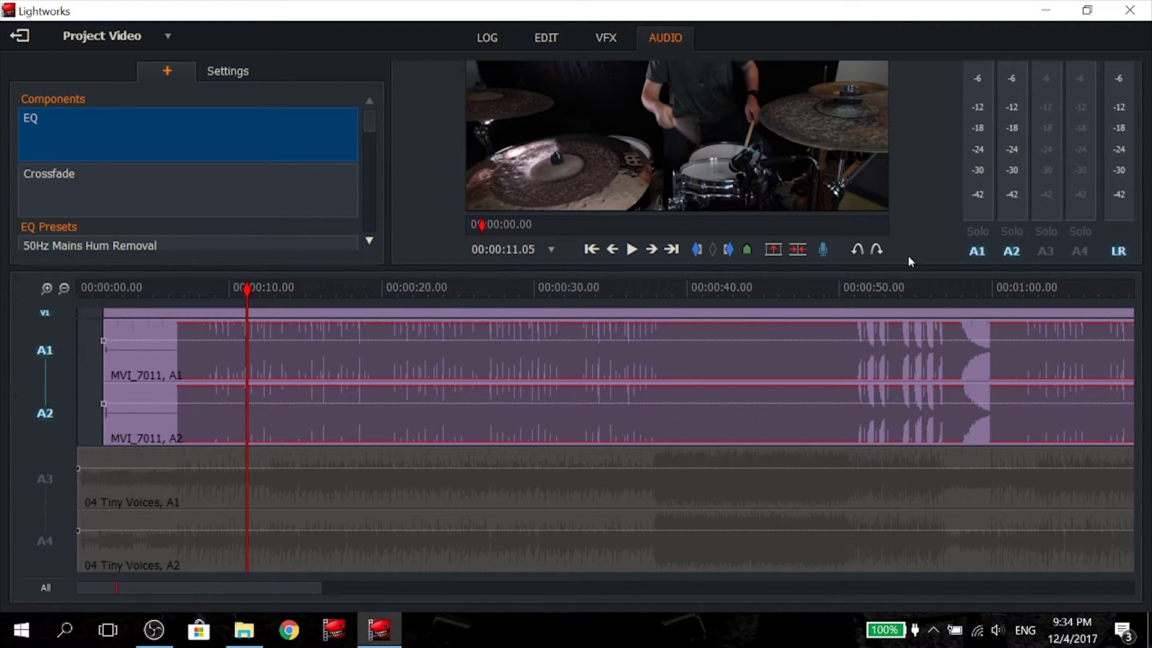
{"action": "left_click", "coordinate": [920, 268]}
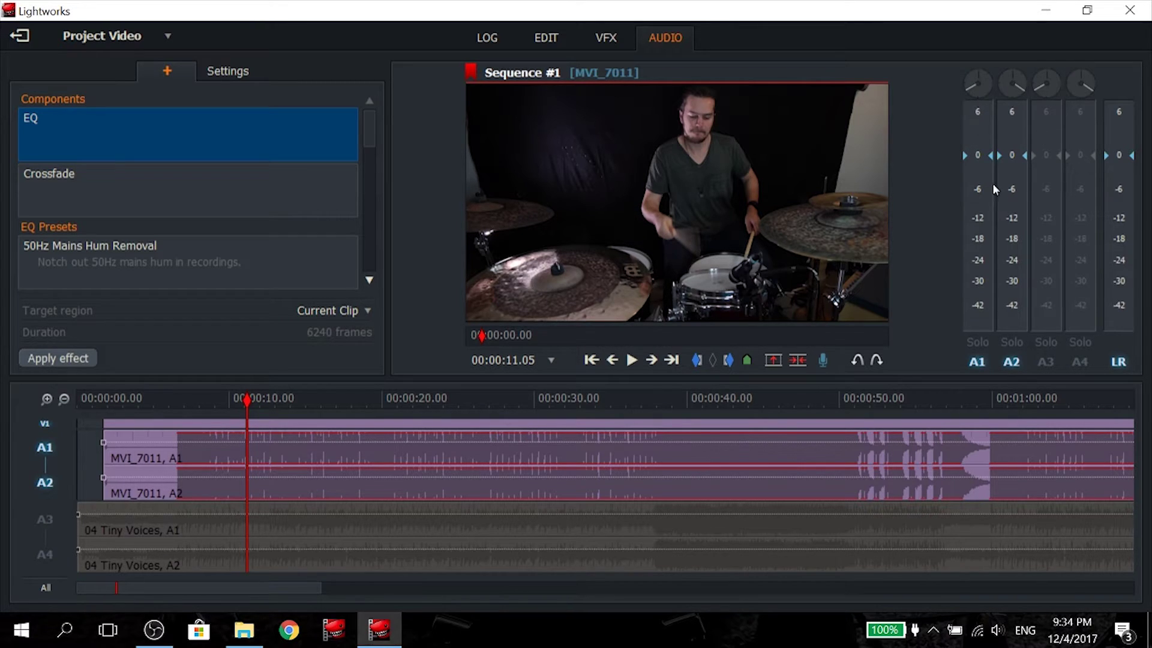
Re-enable song tracks A3/A4, preview the mix, and lower A1 and A2 to -12 dB.
{"action": "left_click", "coordinate": [46, 532]}
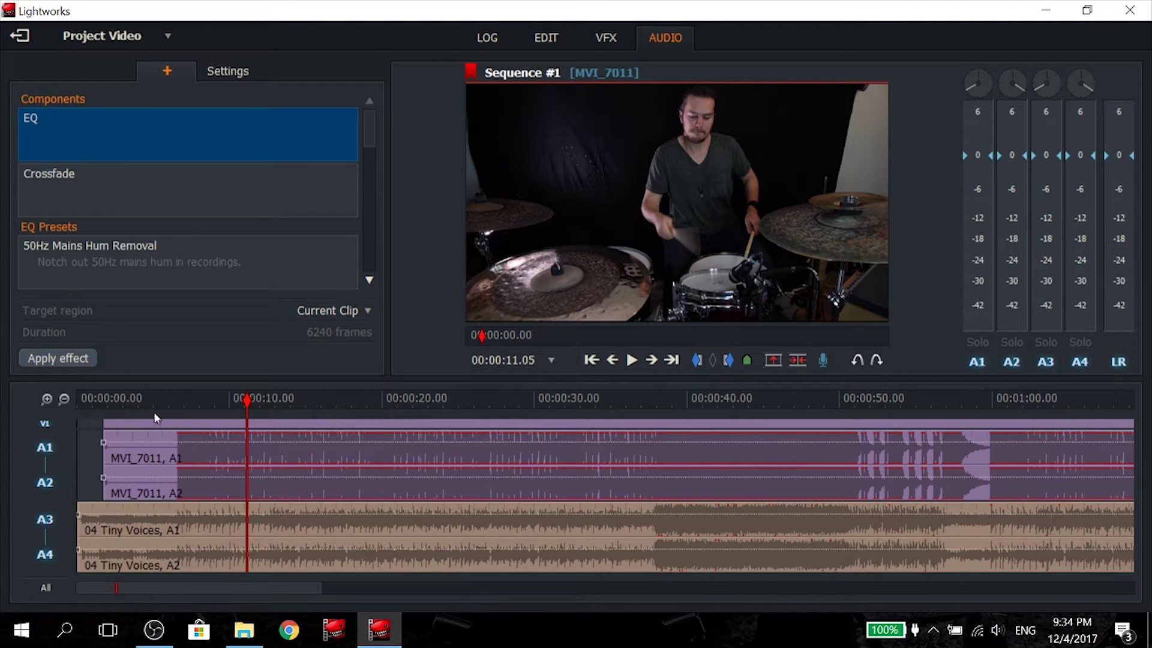
{"action": "key", "text": "space"}
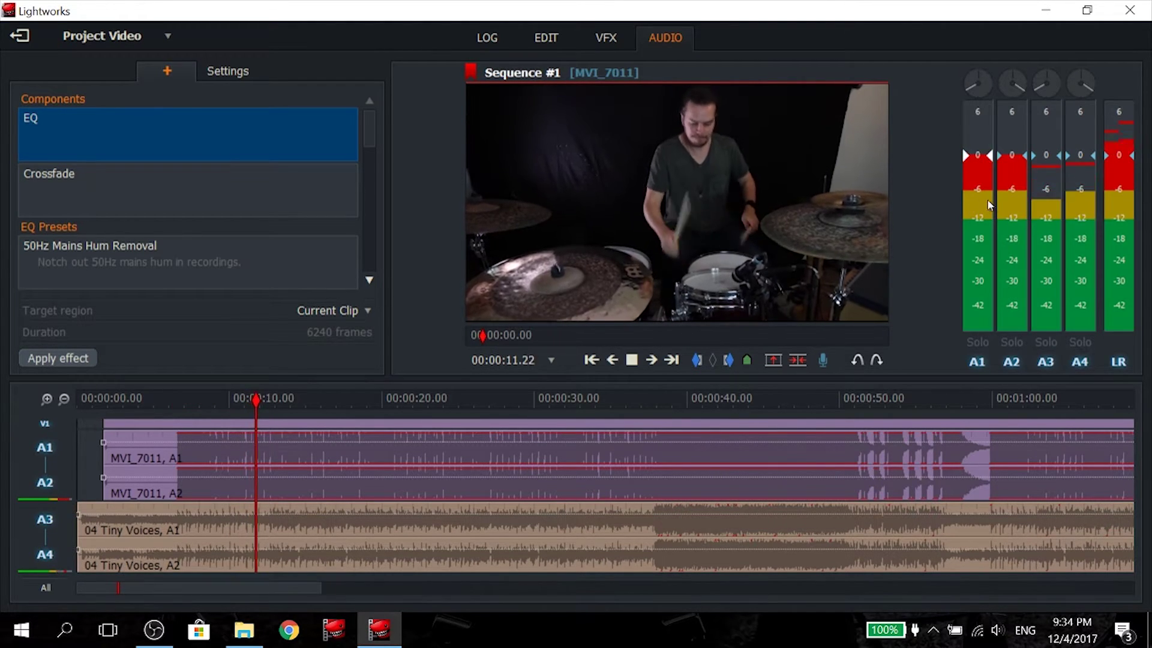
{"action": "key", "text": "space"}
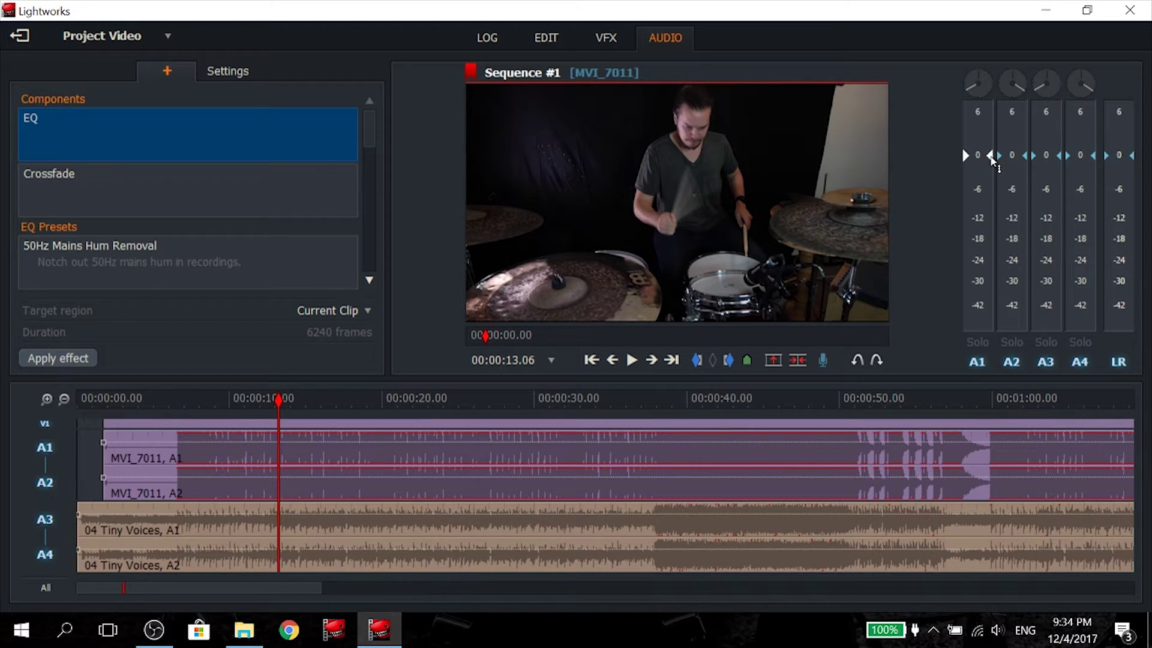
{"action": "left_click_drag", "start_coordinate": [992, 157], "coordinate": [986, 218]}
{"action": "left_click_drag", "start_coordinate": [1024, 175], "coordinate": [1020, 217]}
Play back the rebalanced mix twice from about 6 seconds into the sequence.
{"action": "left_click", "coordinate": [171, 403]}
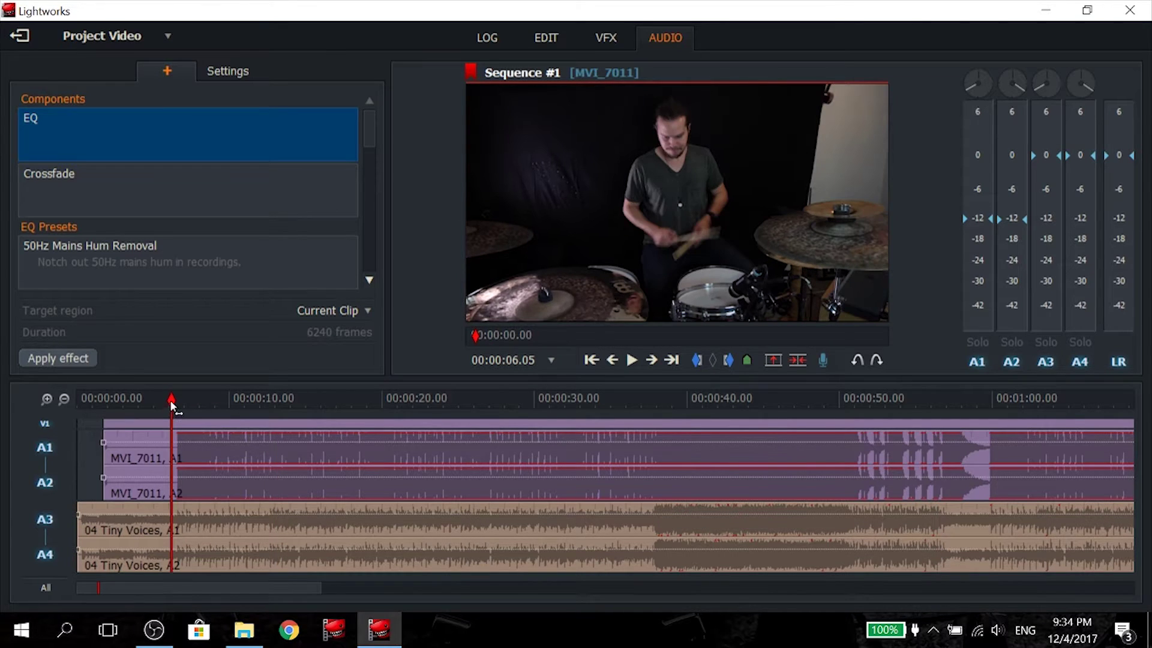
{"action": "key", "text": "space"}
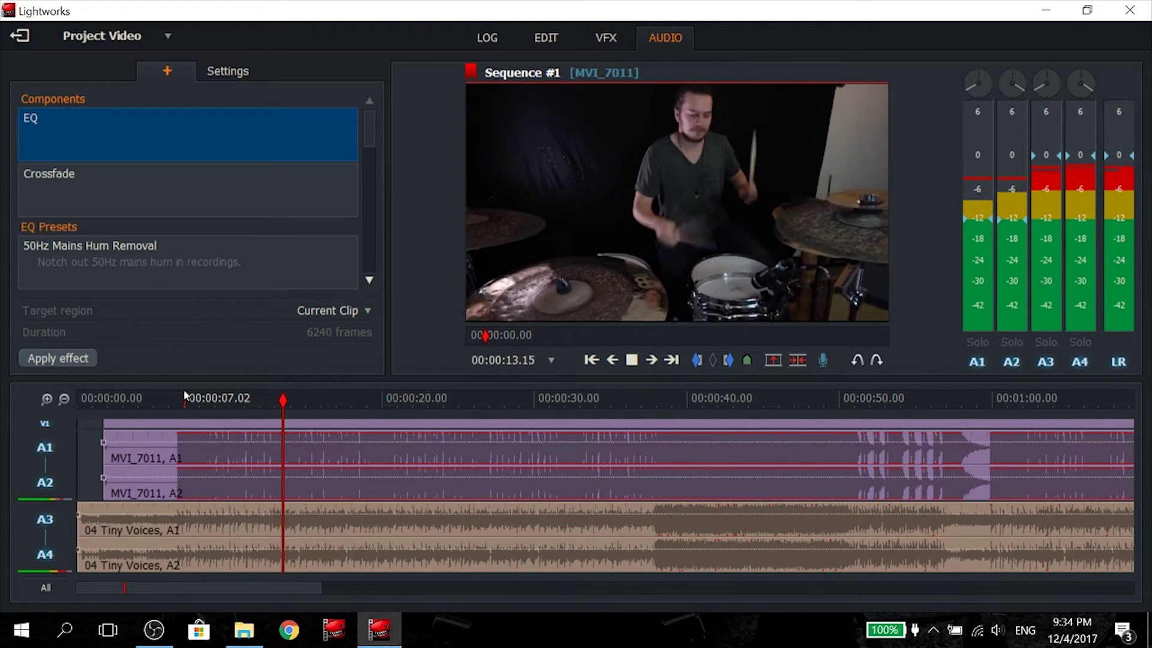
{"action": "key", "text": "space"}
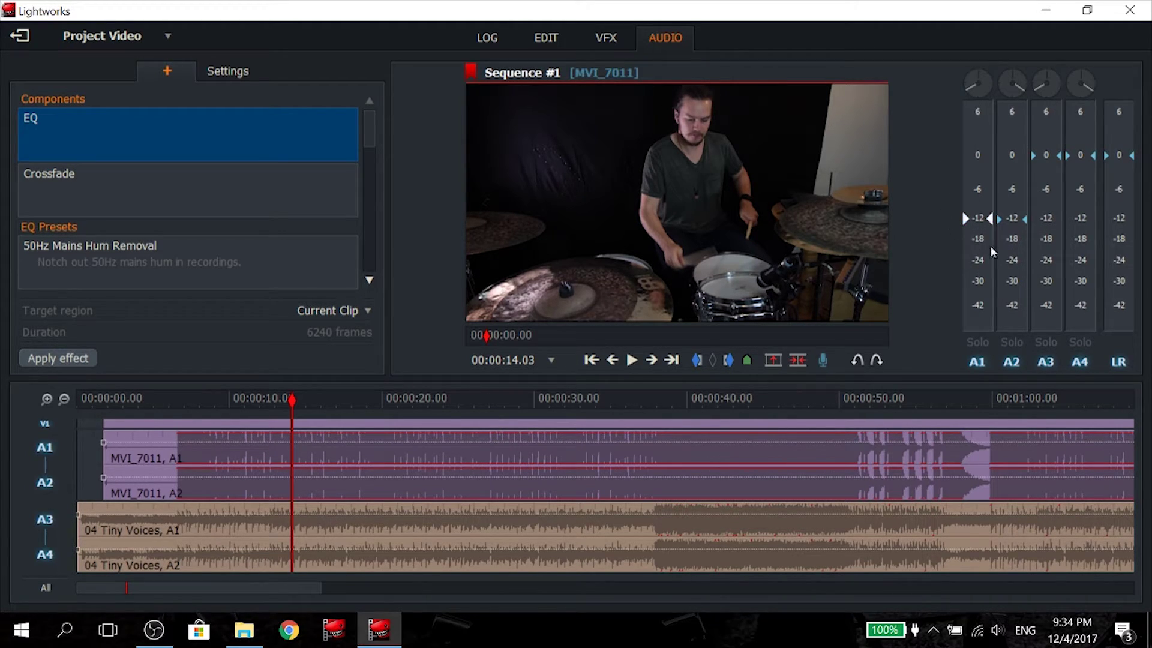
{"action": "left_click", "coordinate": [172, 399]}
{"action": "key", "text": "space"}
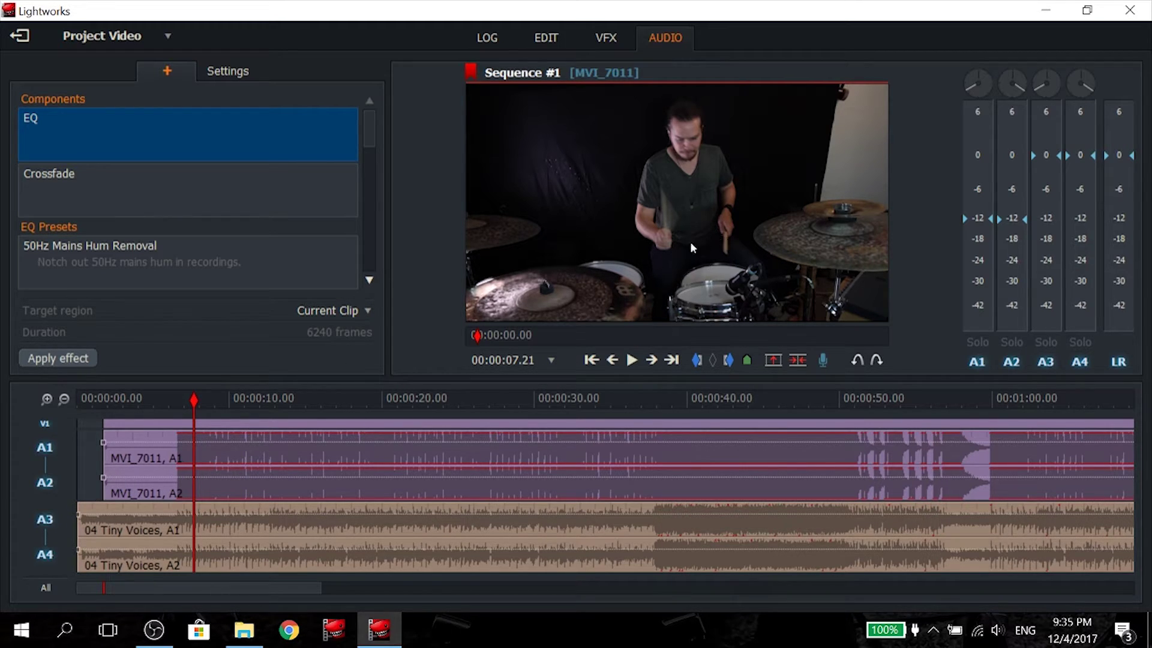
Keyframe the A1/A2 drum audio to fade up from -13 dB and preview it without the song.
{"action": "left_click", "coordinate": [171, 476]}
{"action": "left_click_drag", "start_coordinate": [112, 480], "coordinate": [98, 510]}
{"action": "left_click", "coordinate": [123, 420]}
{"action": "left_click", "coordinate": [45, 519]}
{"action": "key", "text": "space"}
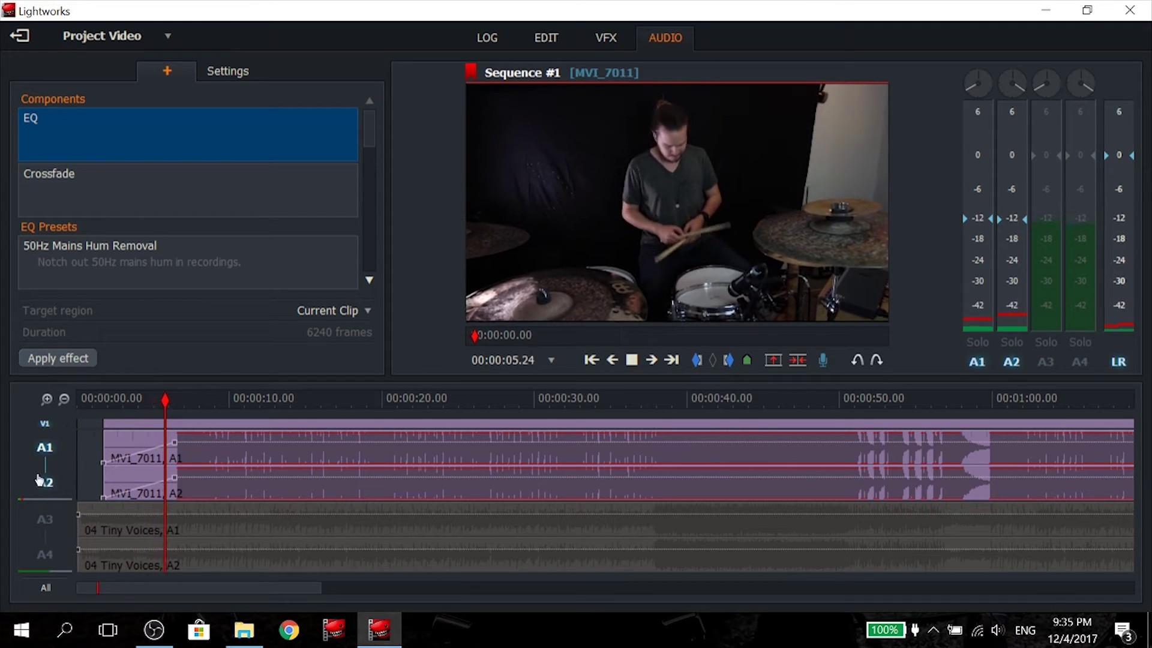
{"action": "key", "text": "space"}
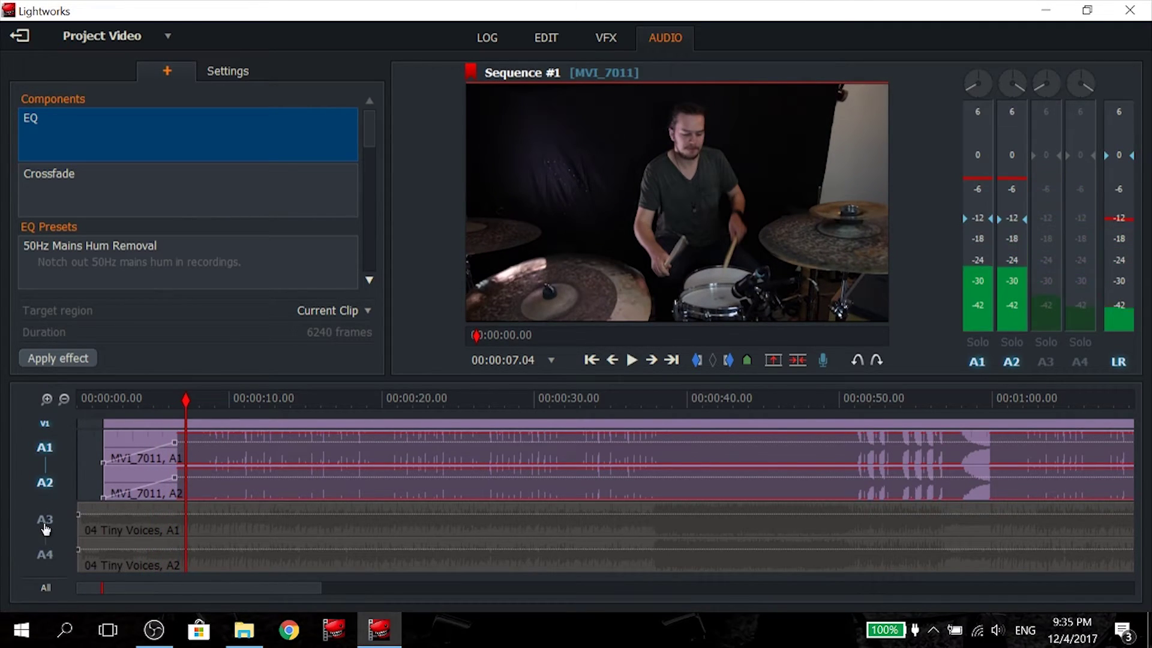
{"action": "left_click", "coordinate": [45, 519]}
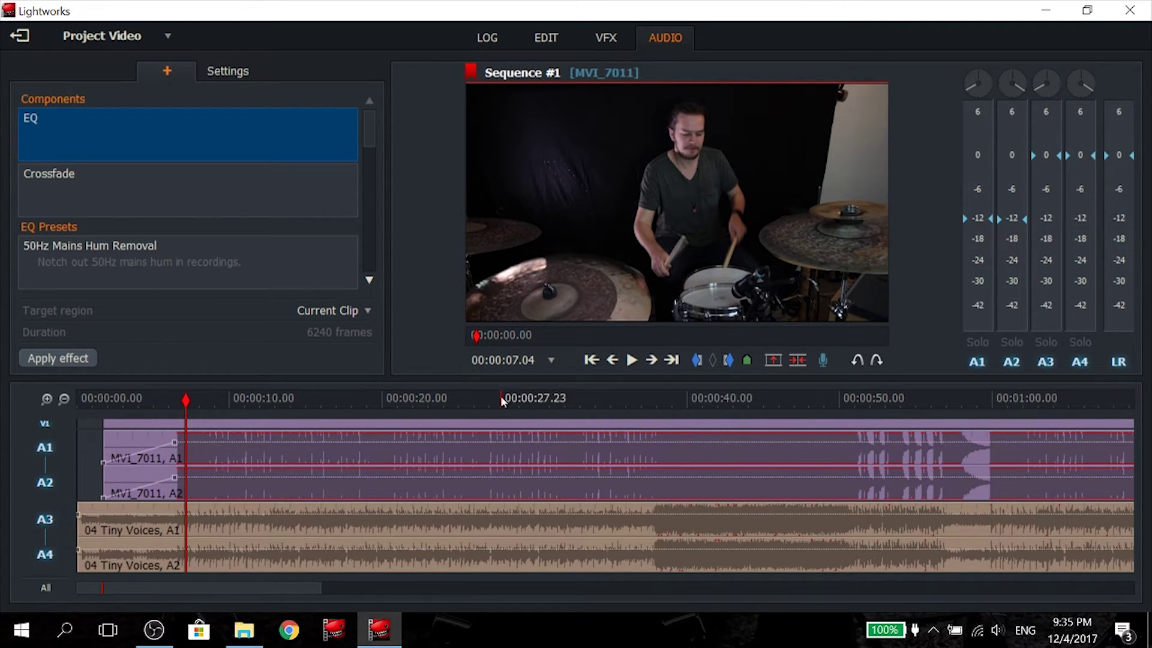
Return to the start of the sequence and zoom the timeline out to show it all.
{"action": "left_click", "coordinate": [591, 360]}
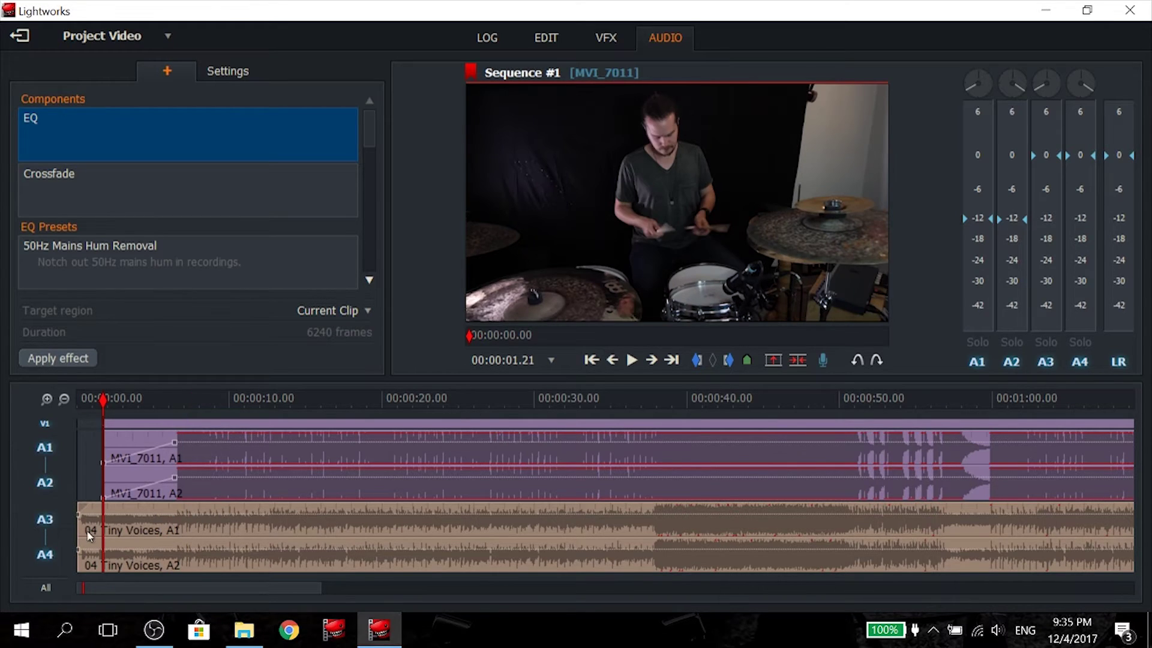
{"action": "left_click", "coordinate": [589, 360]}
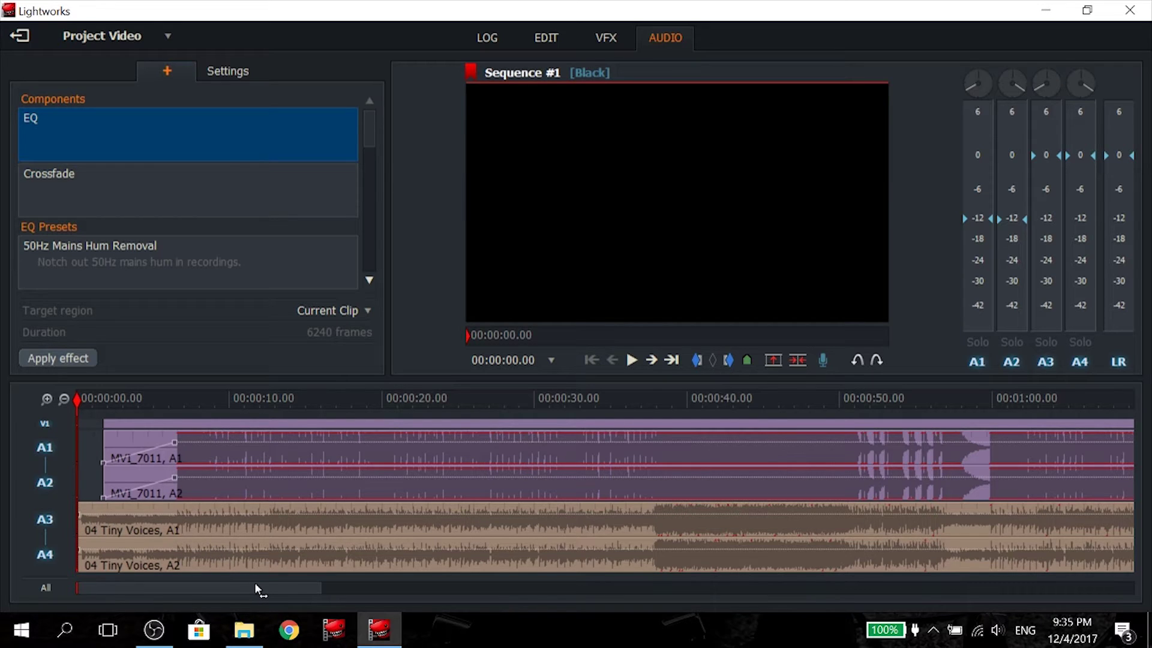
{"action": "left_click_drag", "start_coordinate": [256, 586], "coordinate": [567, 605]}
{"action": "left_click", "coordinate": [64, 399]}
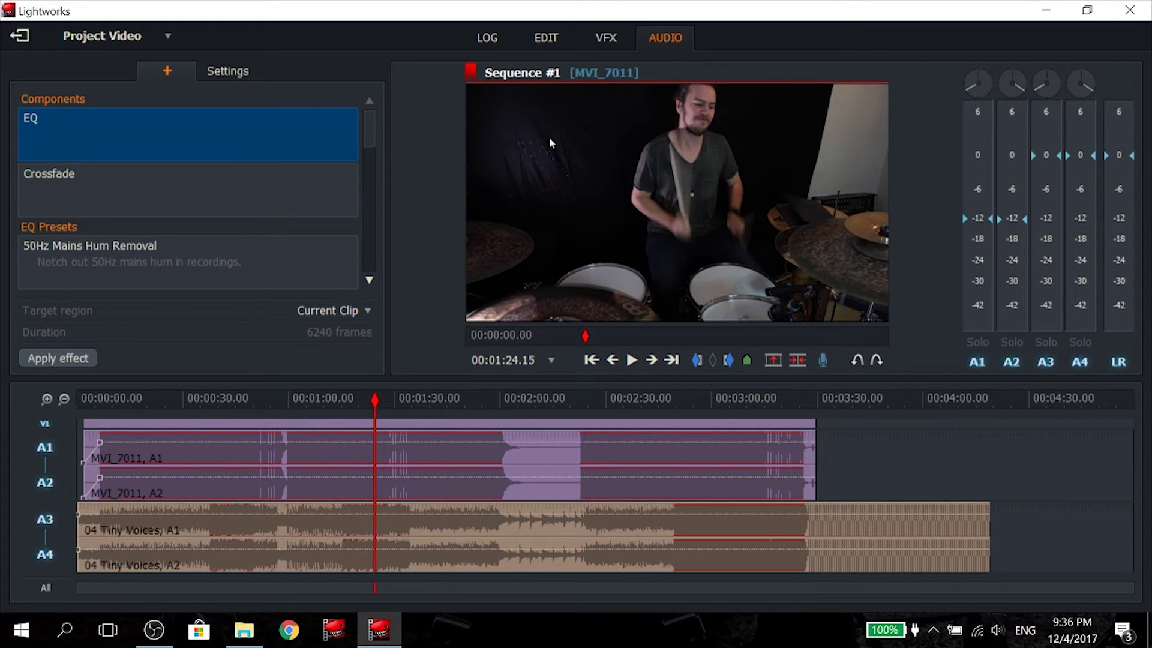
With V1/A1/A2 deselected, trim the 04 Tiny Voices end to match the drum video's end.
{"action": "left_click", "coordinate": [553, 42]}
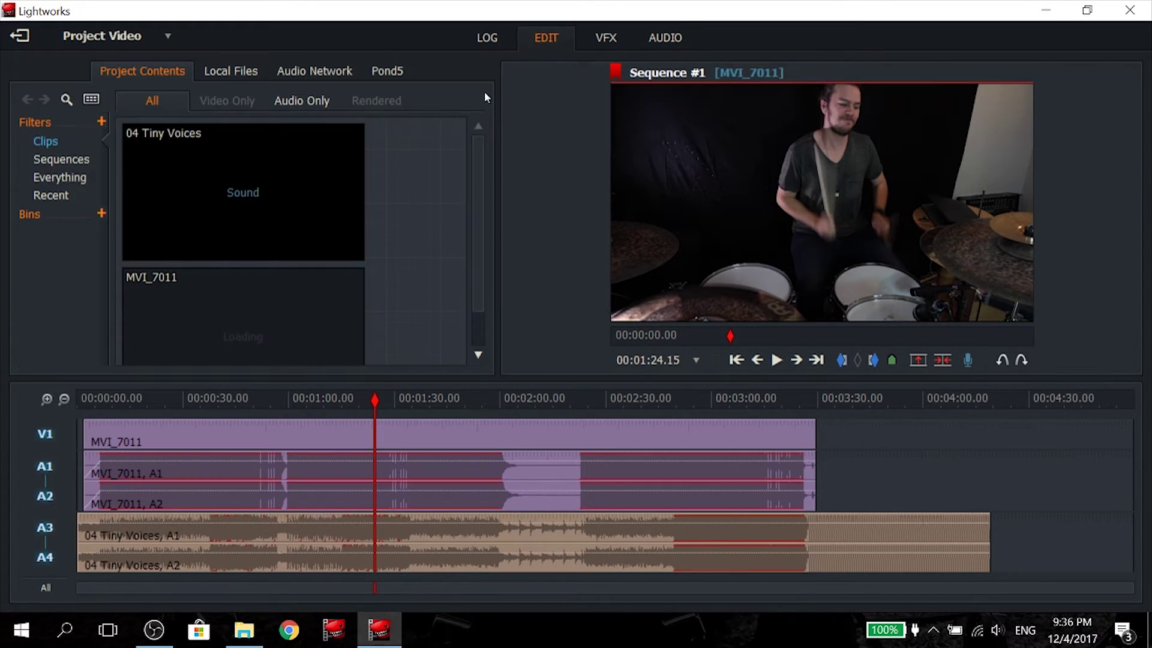
{"action": "left_click", "coordinate": [46, 496]}
{"action": "left_click", "coordinate": [48, 443]}
{"action": "left_click_drag", "start_coordinate": [973, 540], "coordinate": [806, 542]}
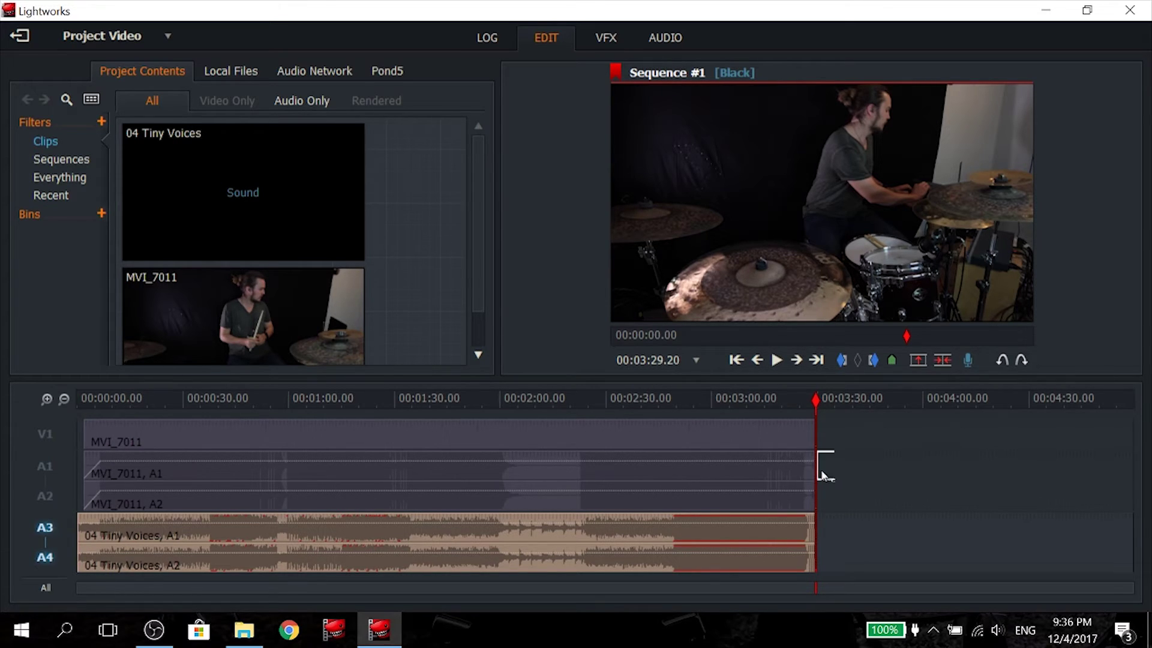
{"action": "left_click", "coordinate": [45, 491]}
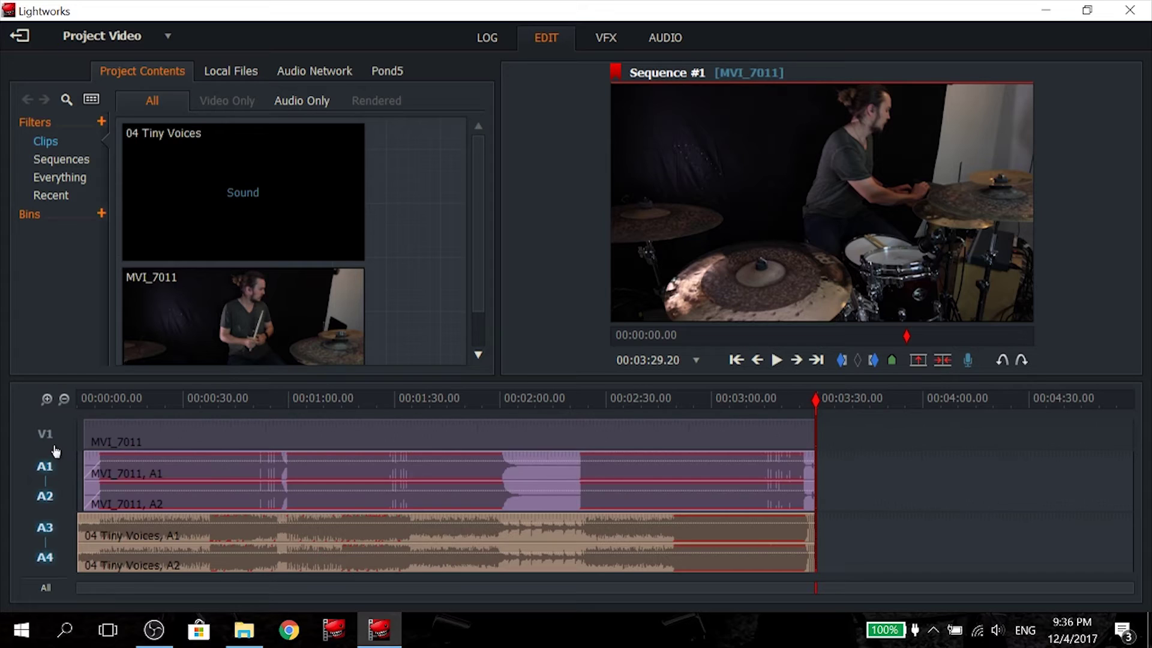
{"action": "left_click", "coordinate": [45, 433]}
{"action": "left_click", "coordinate": [89, 400]}
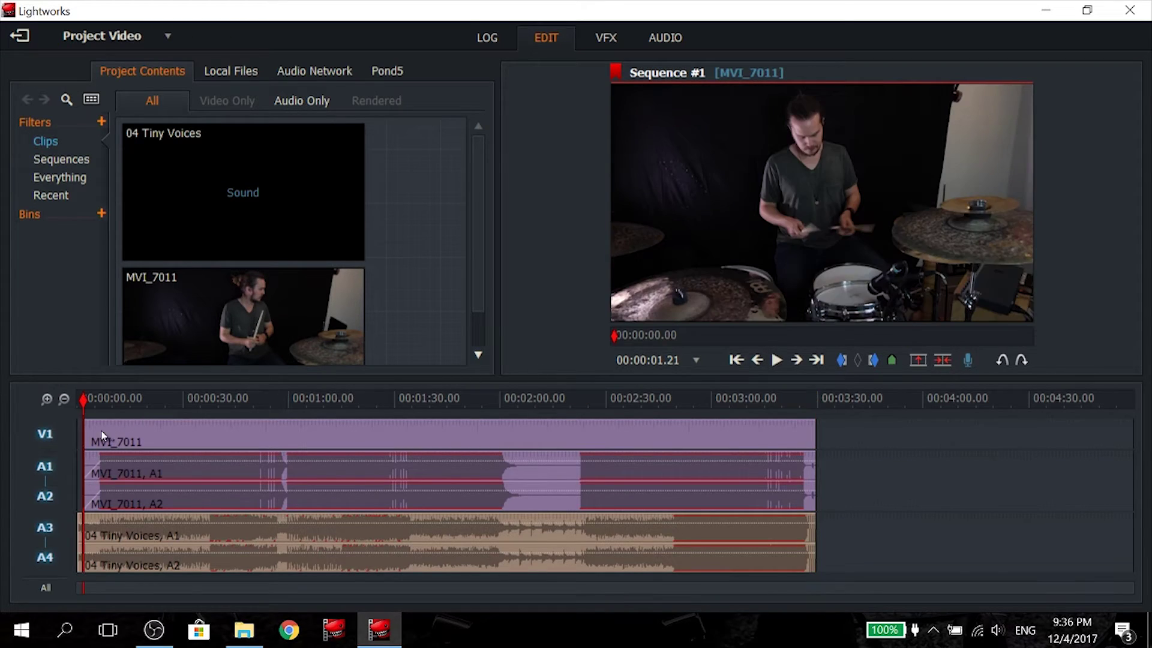
In the VFX workspace, deselect the song's audio tracks and pick Dissolve from the Mix effects.
{"action": "left_click", "coordinate": [602, 42]}
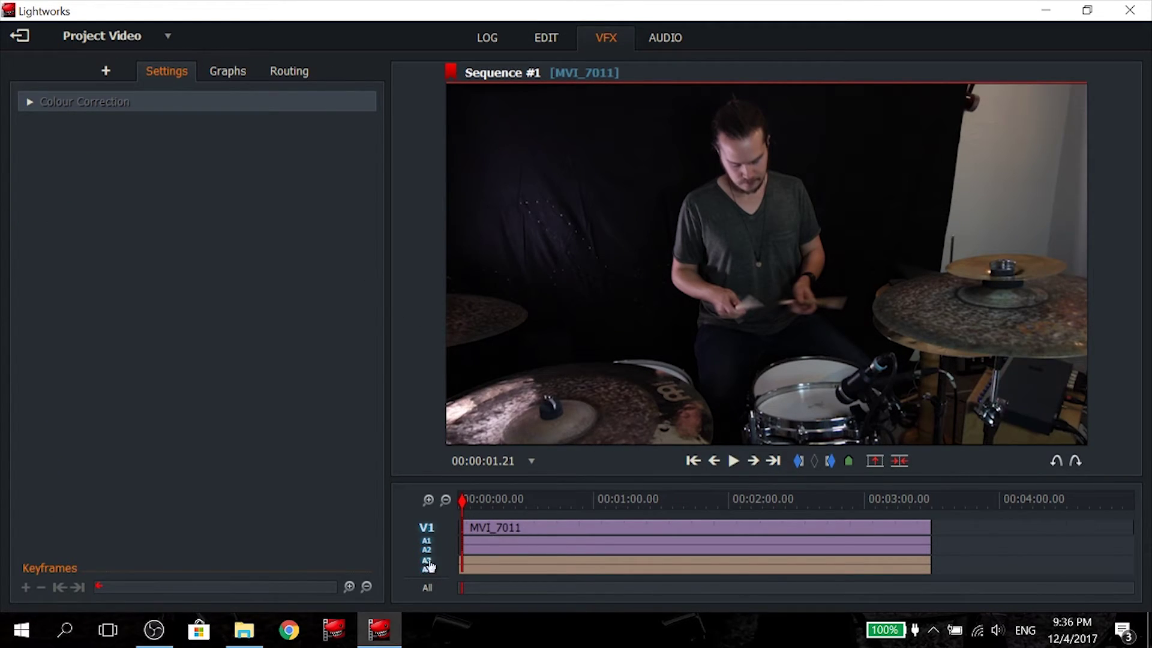
{"action": "left_click_drag", "start_coordinate": [429, 566], "coordinate": [427, 540]}
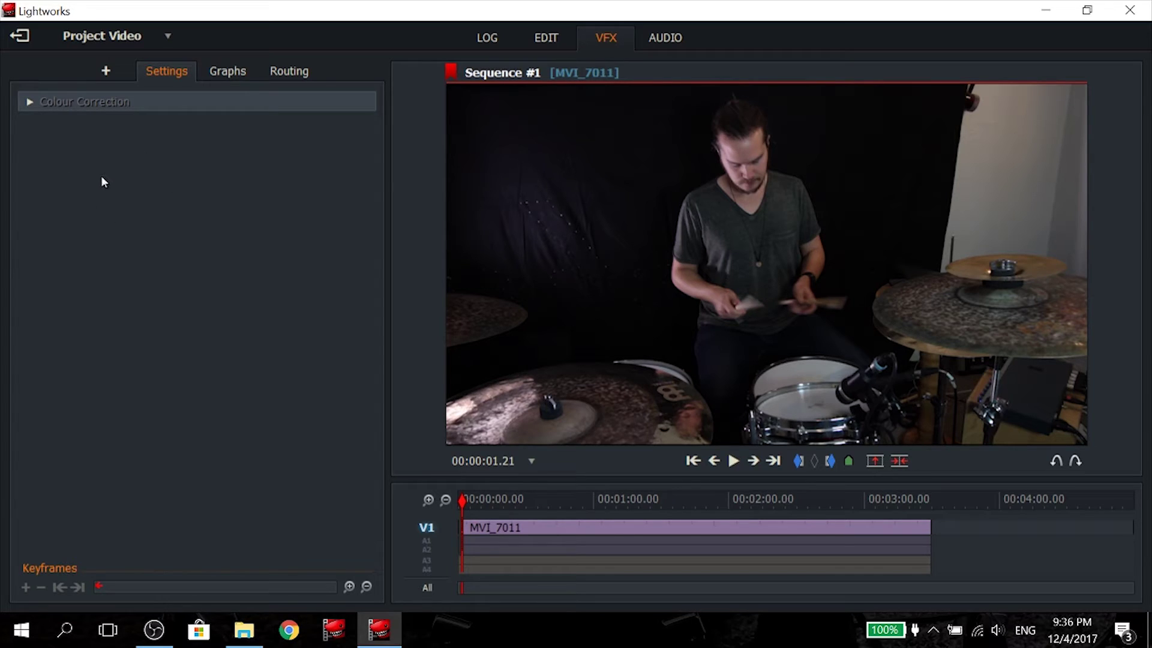
{"action": "left_click", "coordinate": [106, 72]}
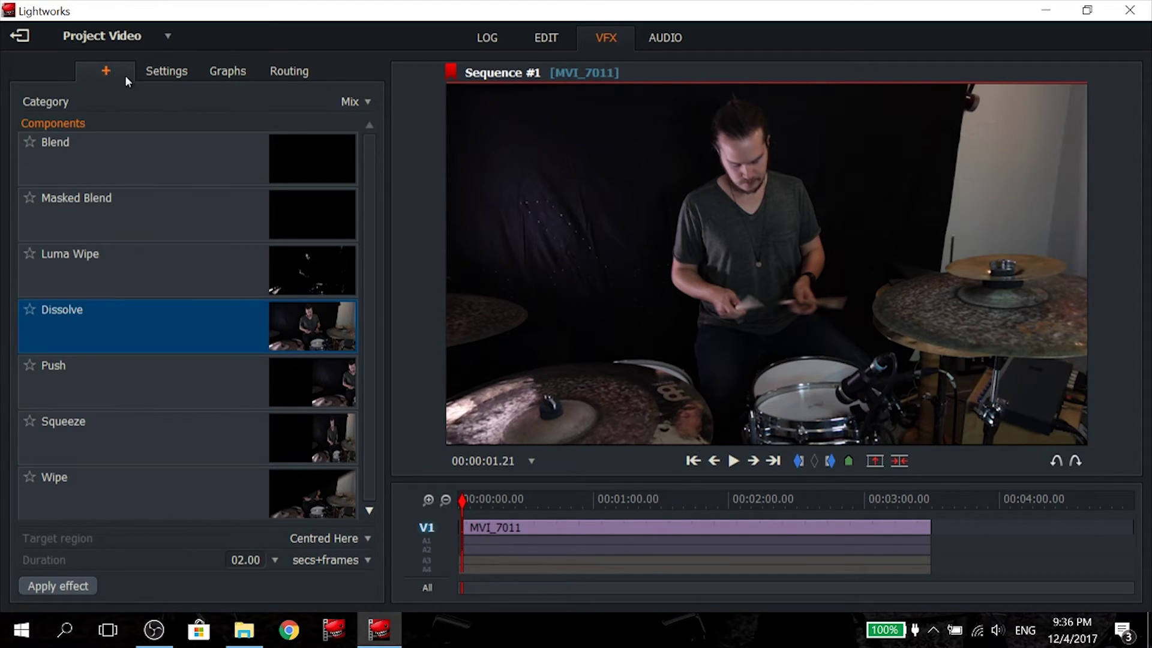
{"action": "left_click", "coordinate": [366, 112]}
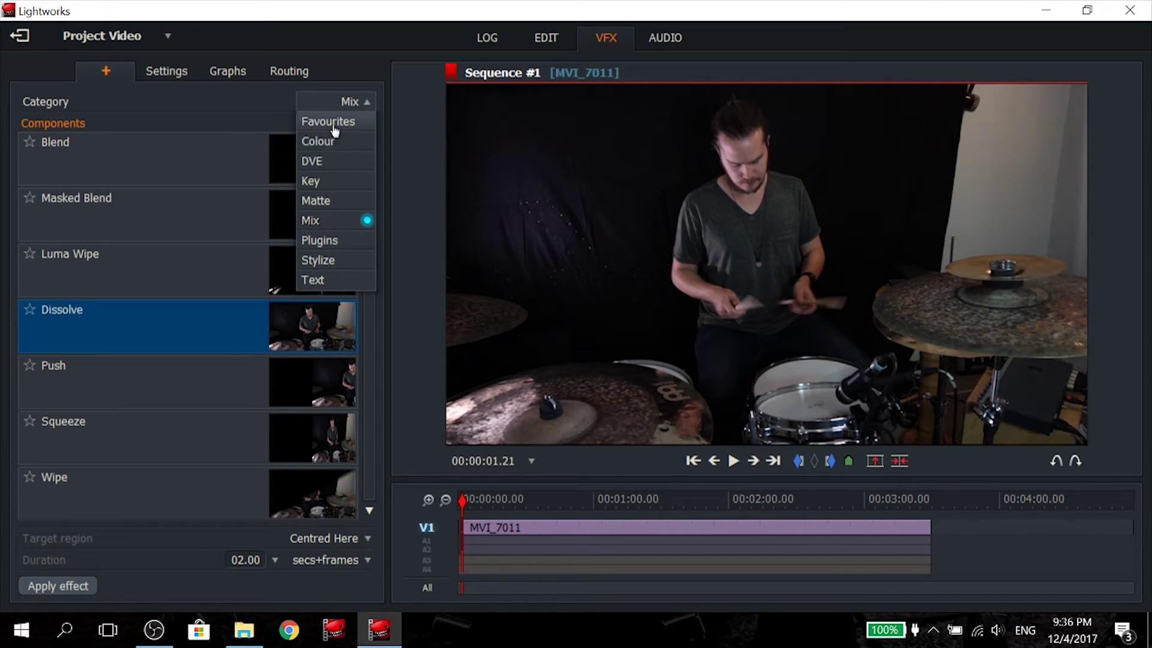
{"action": "left_click", "coordinate": [325, 227]}
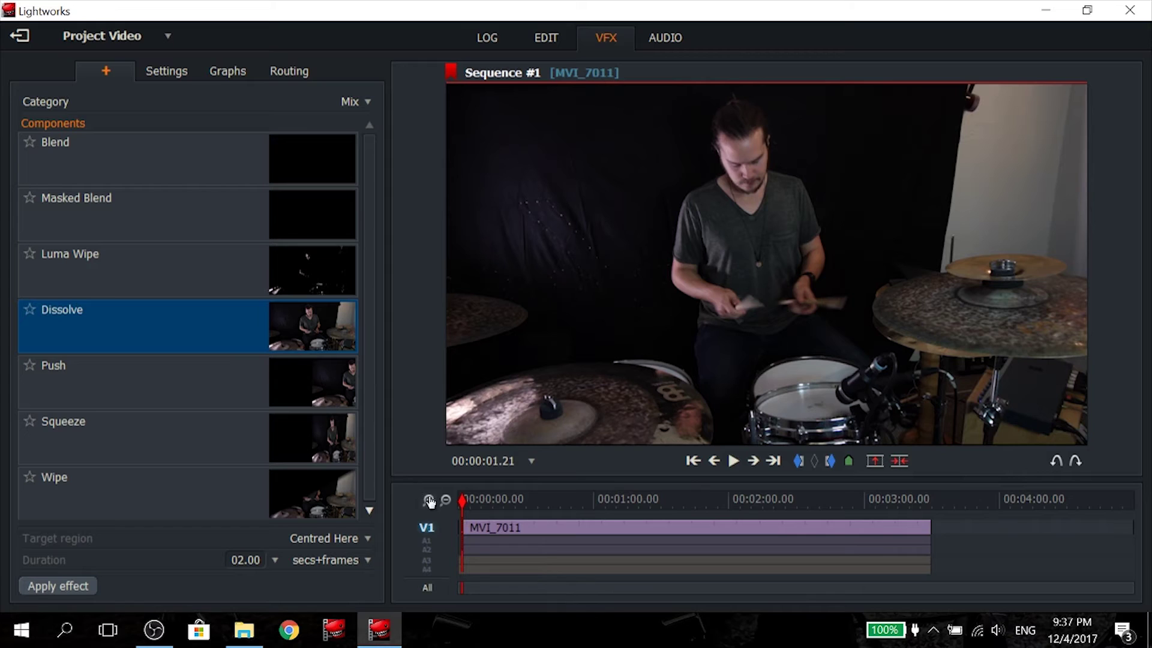
Zoom into the drum clip's opening seconds and review the Dissolve duration and target options.
{"action": "left_click", "coordinate": [430, 500]}
{"action": "left_click", "coordinate": [429, 500]}
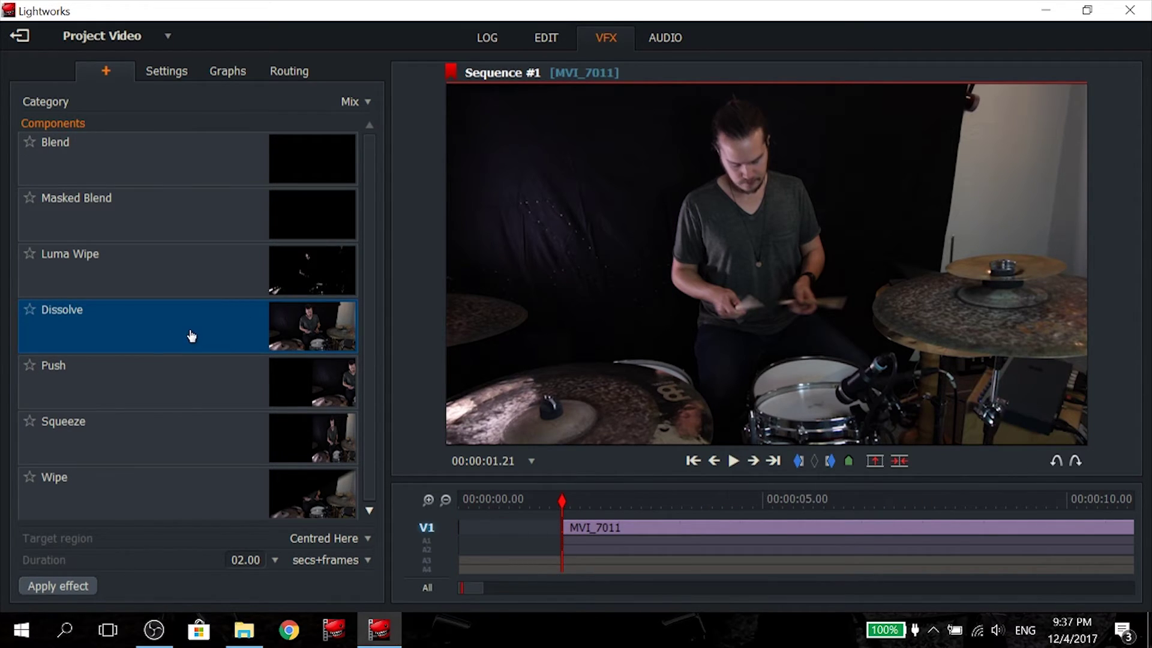
{"action": "left_click", "coordinate": [428, 500]}
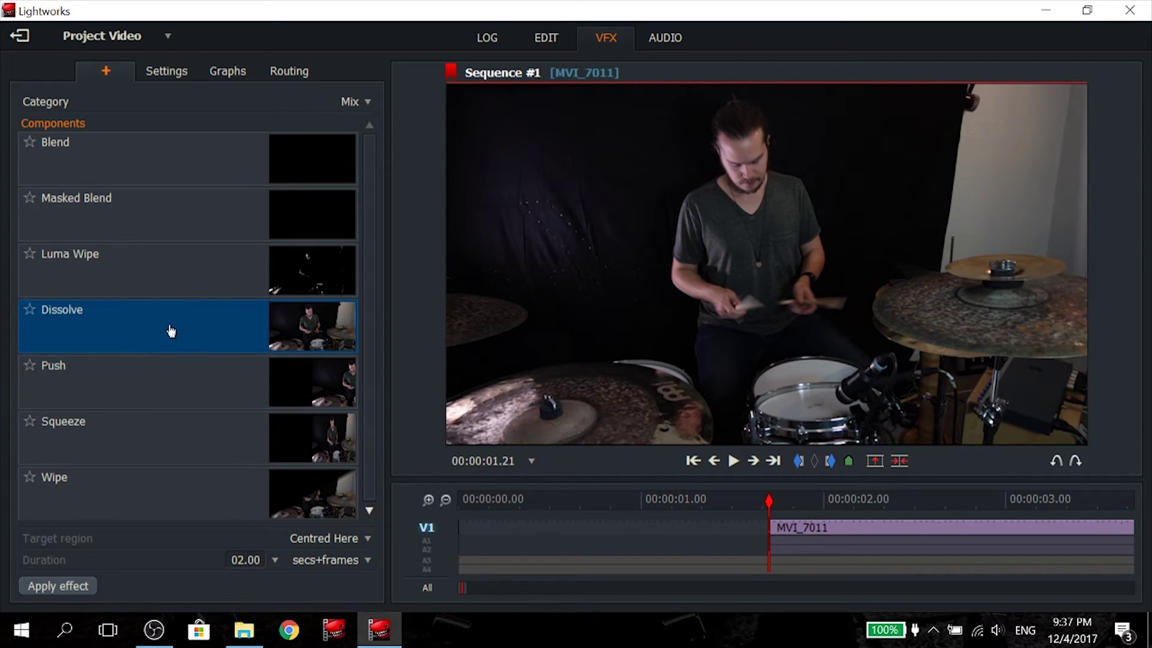
{"action": "left_click", "coordinate": [363, 562]}
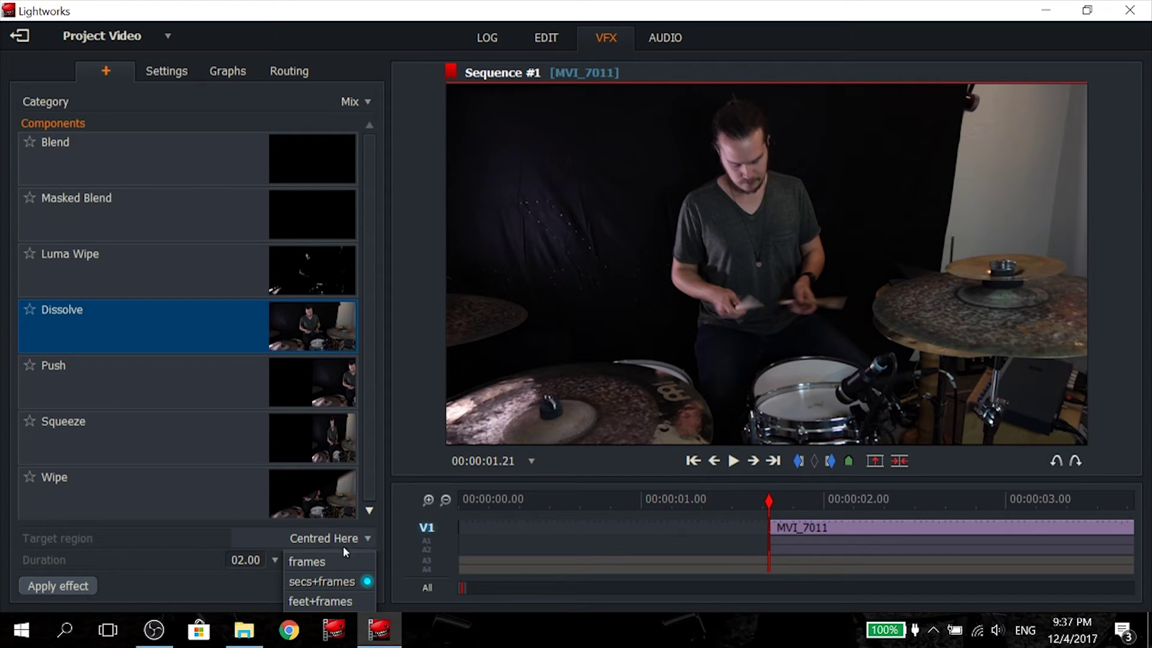
{"action": "left_click", "coordinate": [367, 538]}
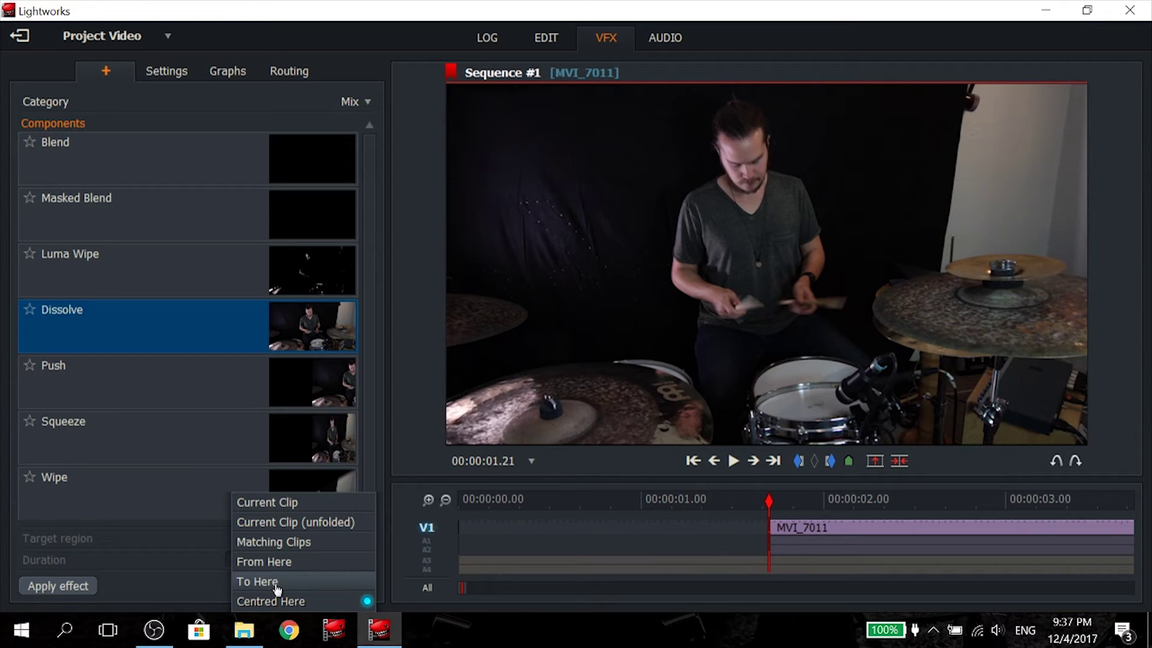
{"action": "left_click_drag", "start_coordinate": [803, 506], "coordinate": [1103, 508]}
{"action": "left_click", "coordinate": [445, 500]}
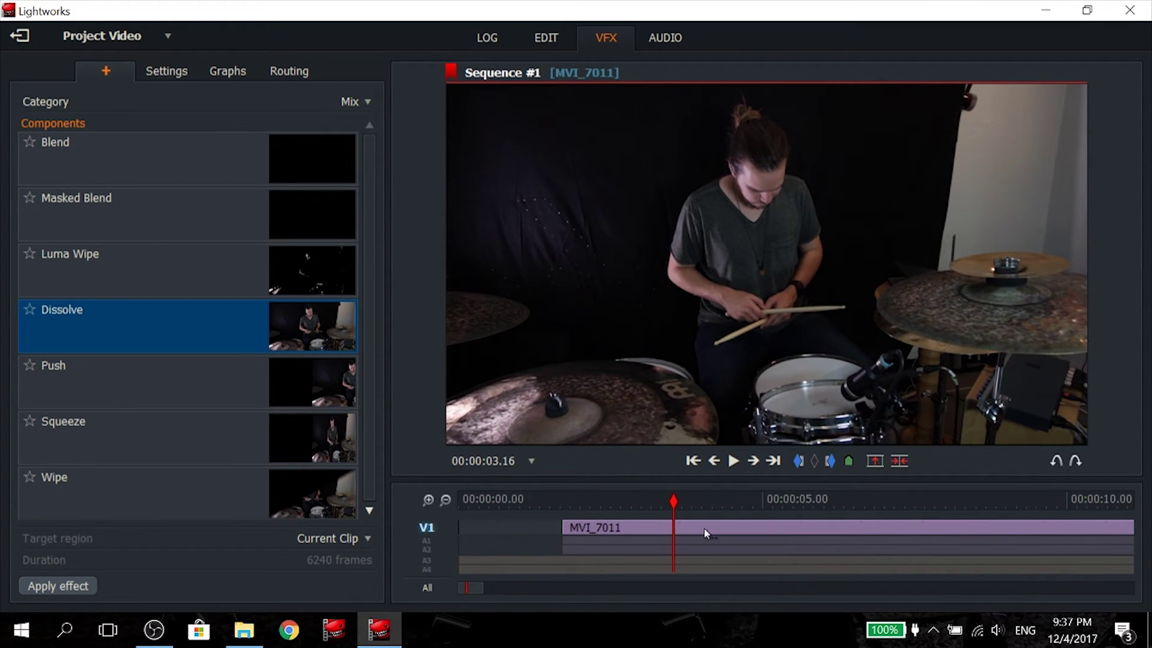
{"action": "mouse_move", "coordinate": [815, 503]}
{"action": "left_mouse_down"}
{"action": "mouse_move", "coordinate": [1010, 508]}
{"action": "mouse_move", "coordinate": [800, 510]}
{"action": "mouse_move", "coordinate": [826, 509]}
{"action": "left_mouse_up"}
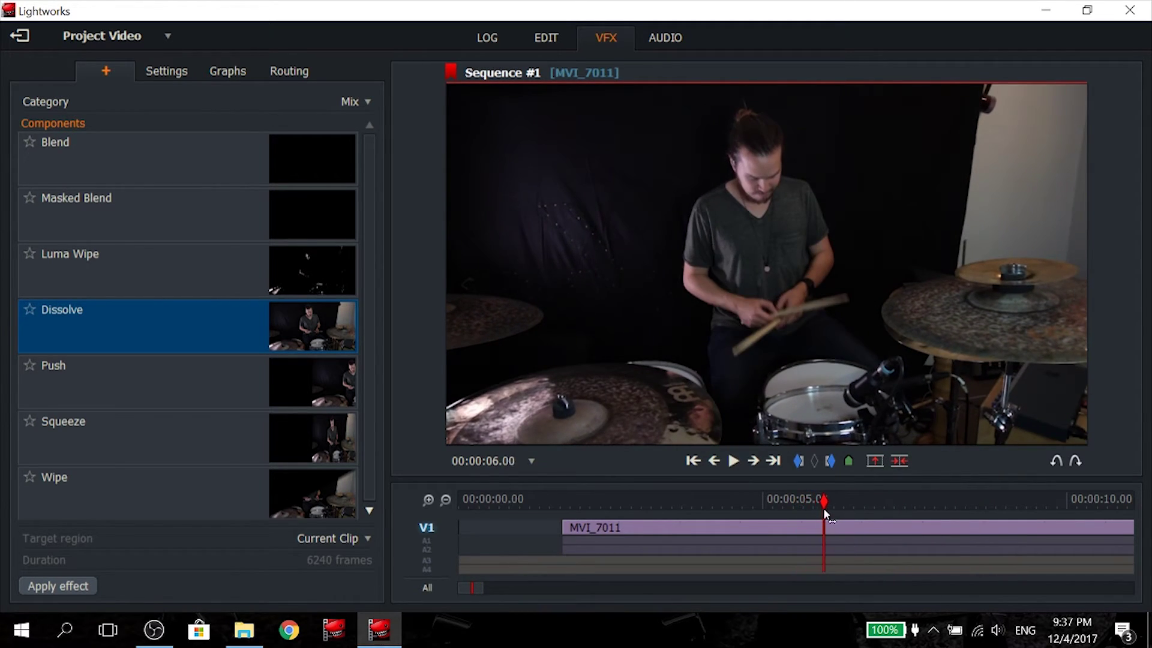
Set the Dissolve target to From Here at the drum clip's start, lasting 02.00.
{"action": "left_click", "coordinate": [360, 539]}
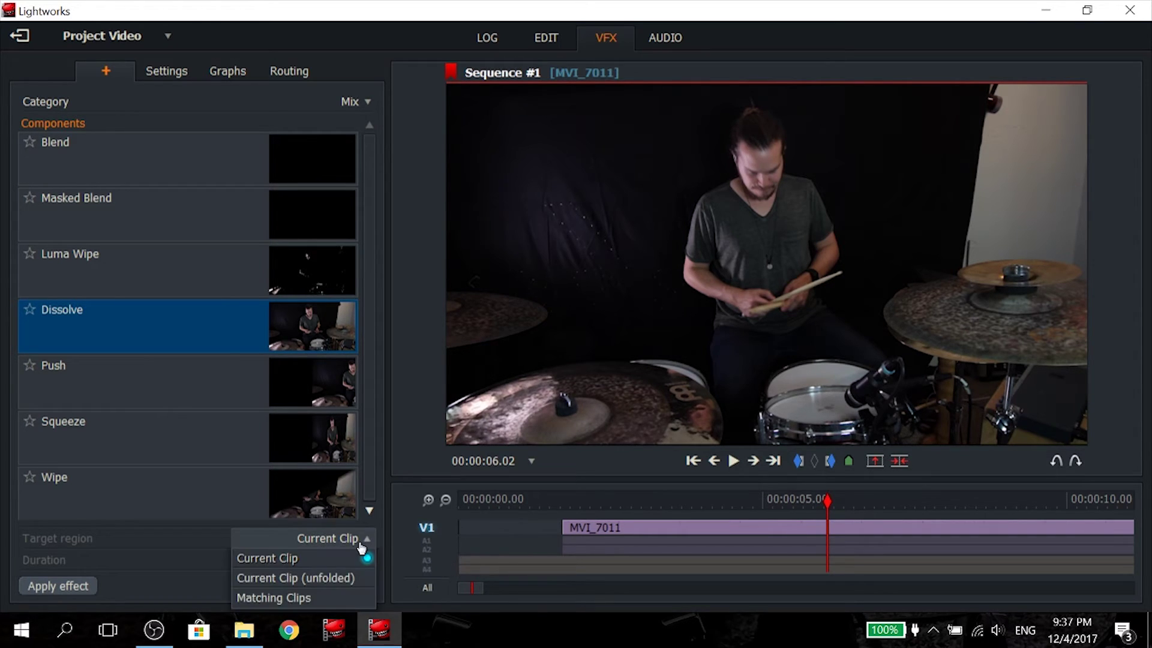
{"action": "left_click", "coordinate": [335, 556]}
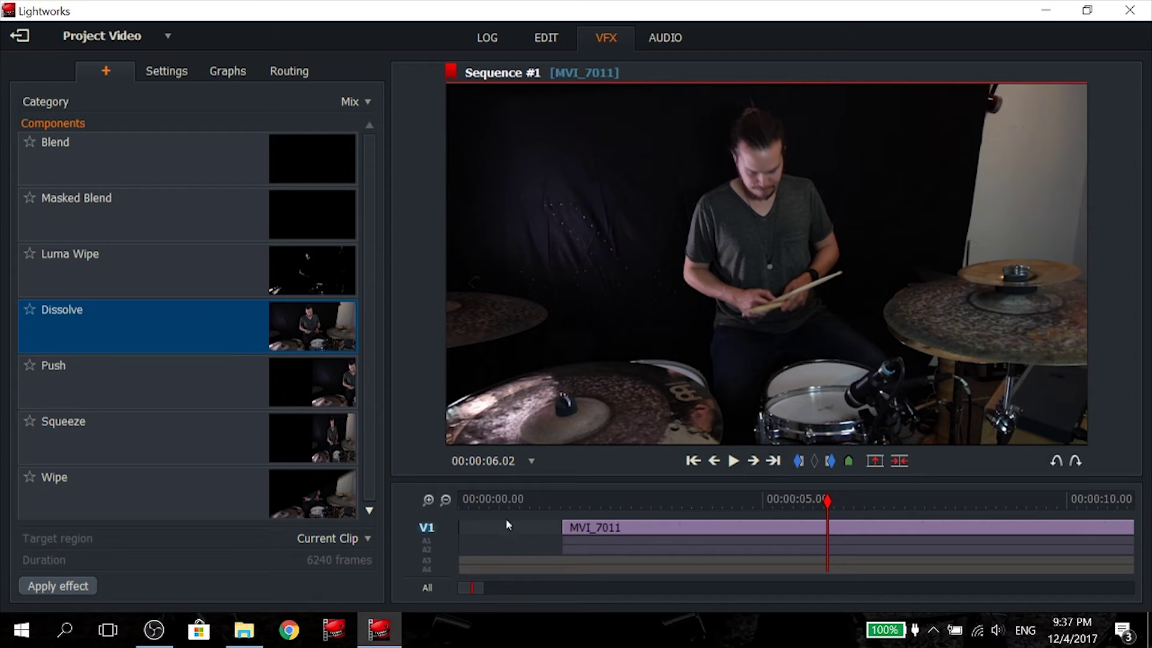
{"action": "left_click_drag", "start_coordinate": [581, 510], "coordinate": [560, 510]}
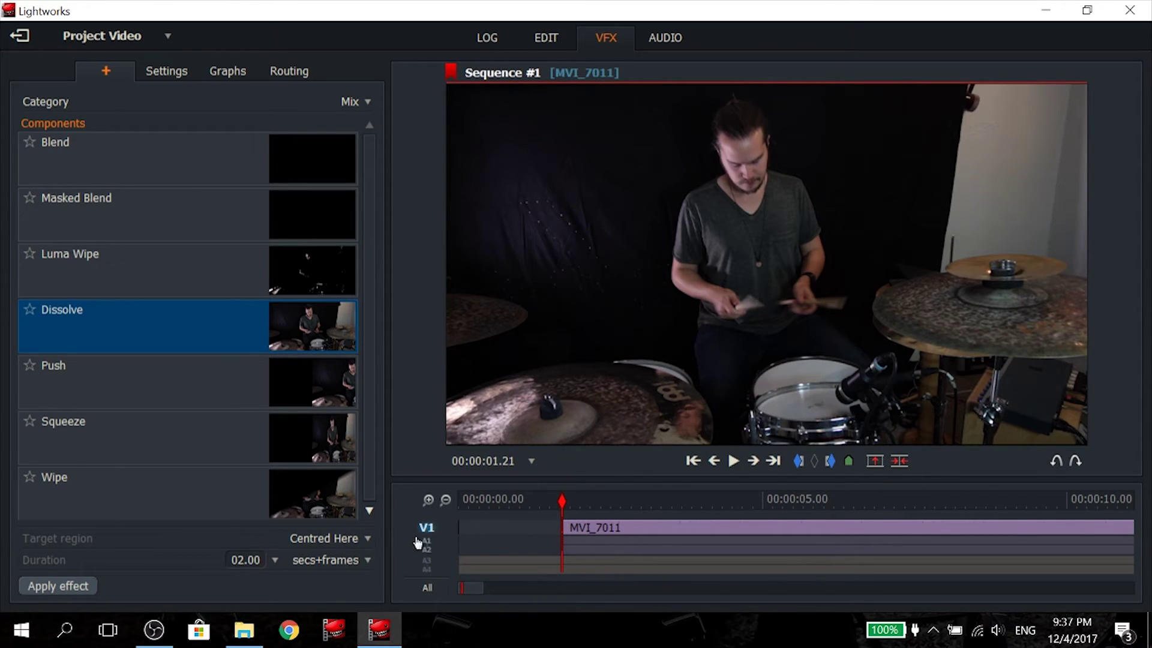
{"action": "left_click", "coordinate": [360, 547]}
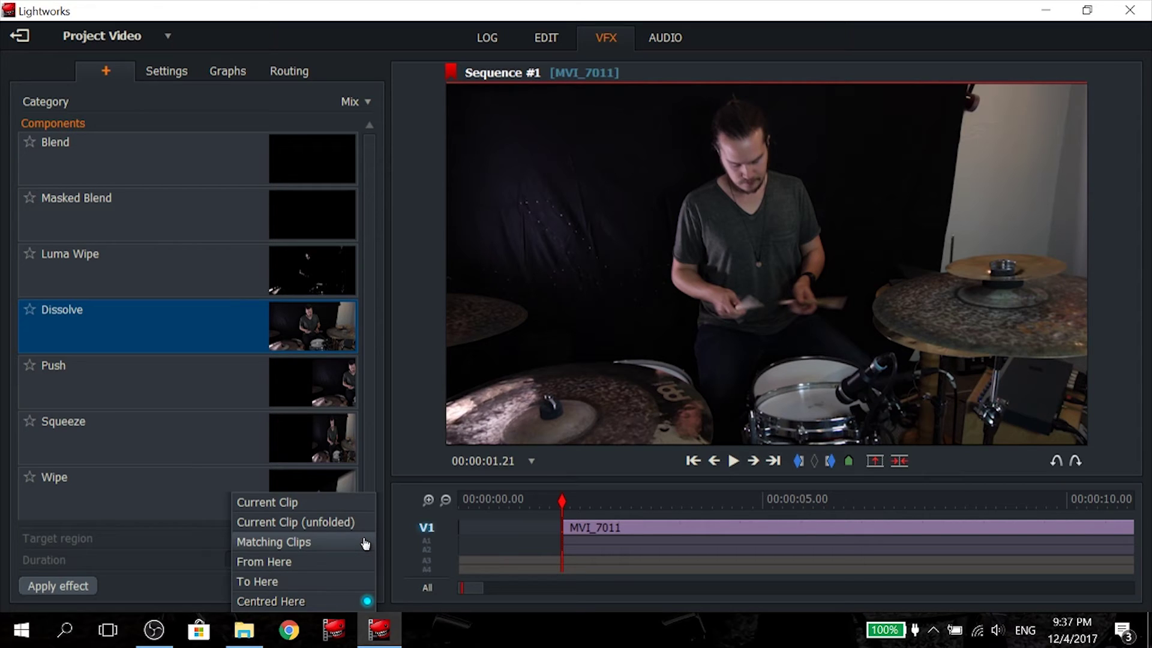
{"action": "left_click", "coordinate": [311, 564]}
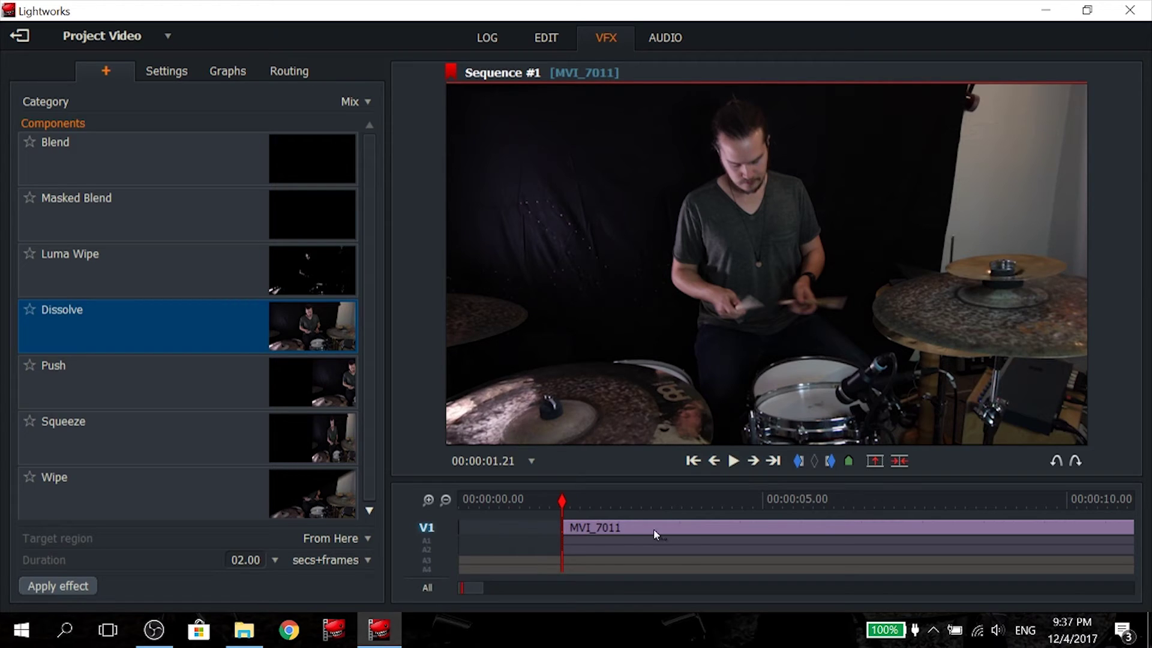
Apply the Dissolve at the clip start and preview the fade-in.
{"action": "left_click", "coordinate": [80, 589]}
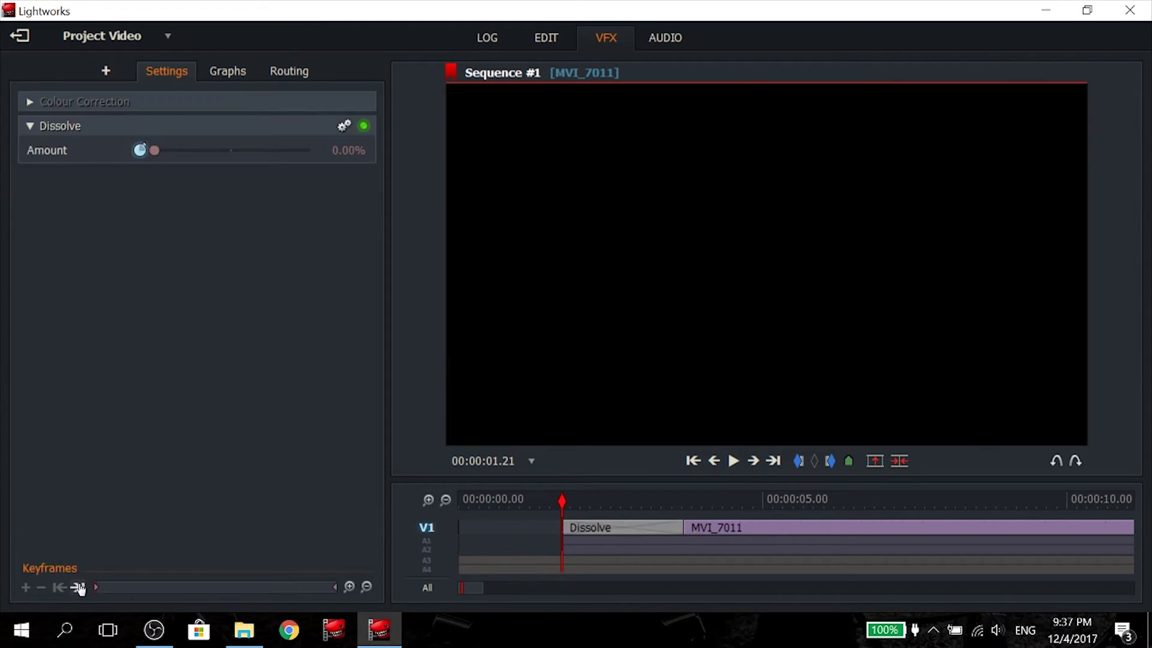
{"action": "mouse_move", "coordinate": [562, 502]}
{"action": "left_mouse_down"}
{"action": "mouse_move", "coordinate": [657, 503]}
{"action": "mouse_move", "coordinate": [561, 504]}
{"action": "left_mouse_up"}
{"action": "key", "text": "space"}
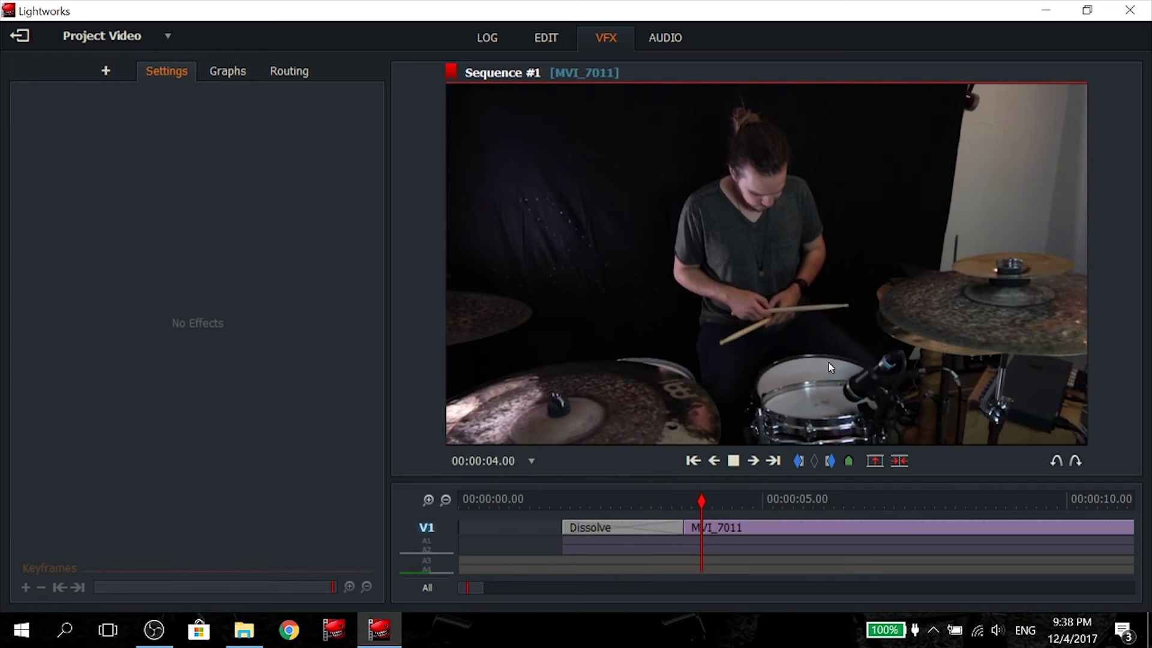
{"action": "left_click", "coordinate": [733, 461]}
Select audio tracks A1–A4 and play the fade-in back with the audio.
{"action": "left_click", "coordinate": [426, 551]}
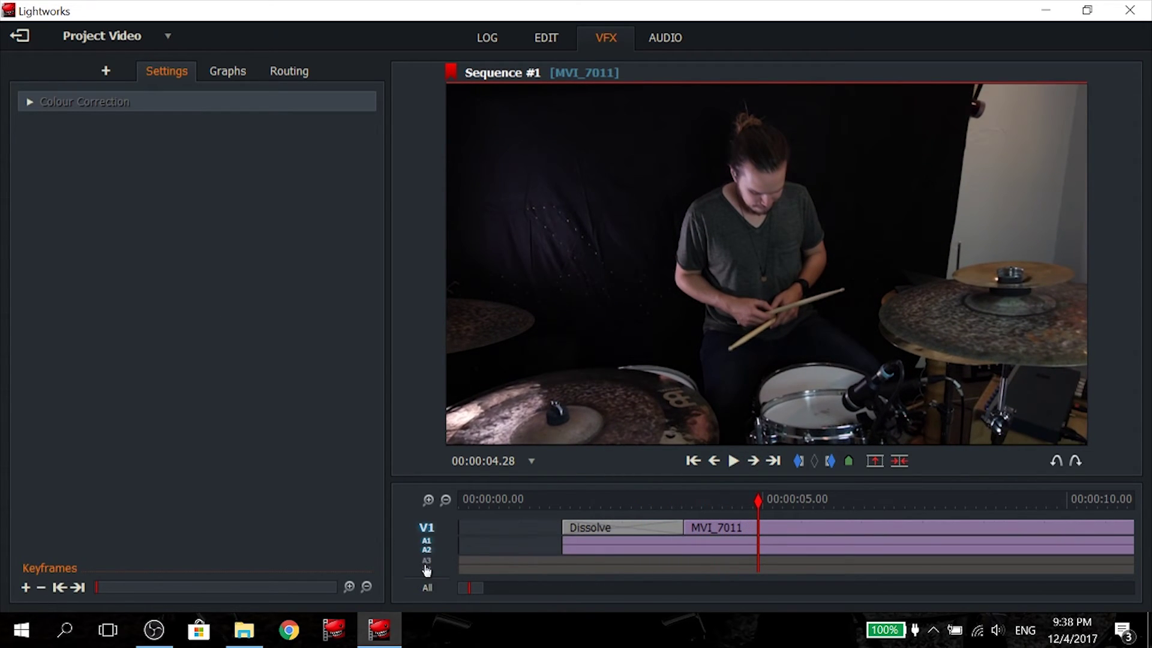
{"action": "left_click", "coordinate": [426, 565]}
{"action": "left_click_drag", "start_coordinate": [540, 503], "coordinate": [449, 501]}
{"action": "key", "text": "space"}
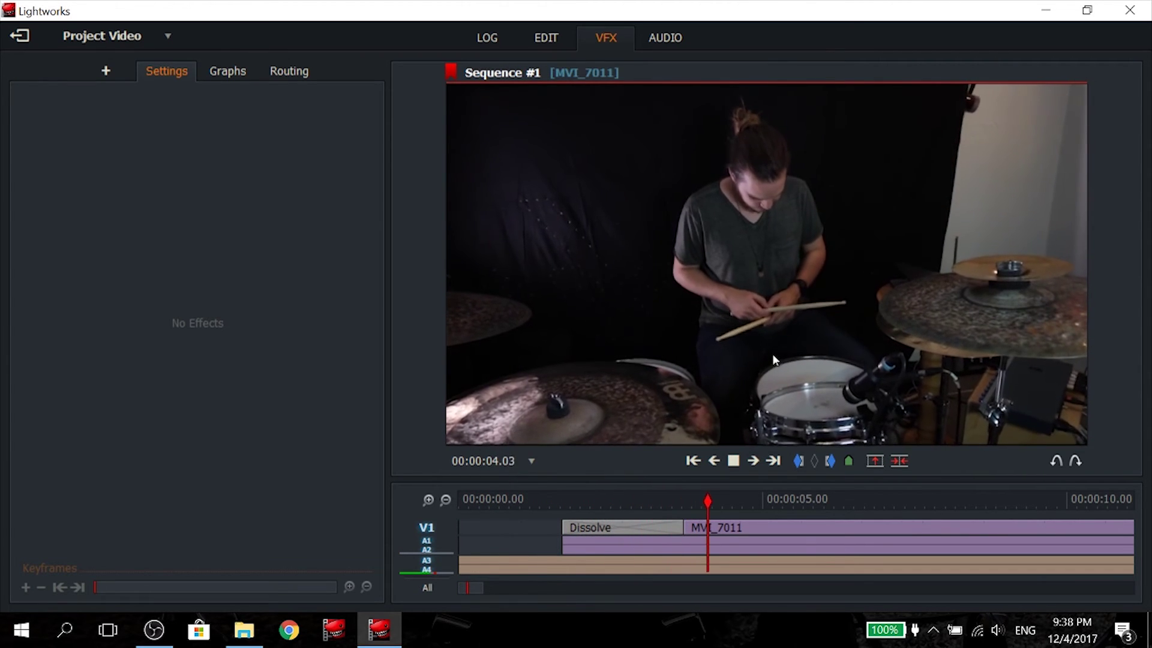
{"action": "key", "text": "space"}
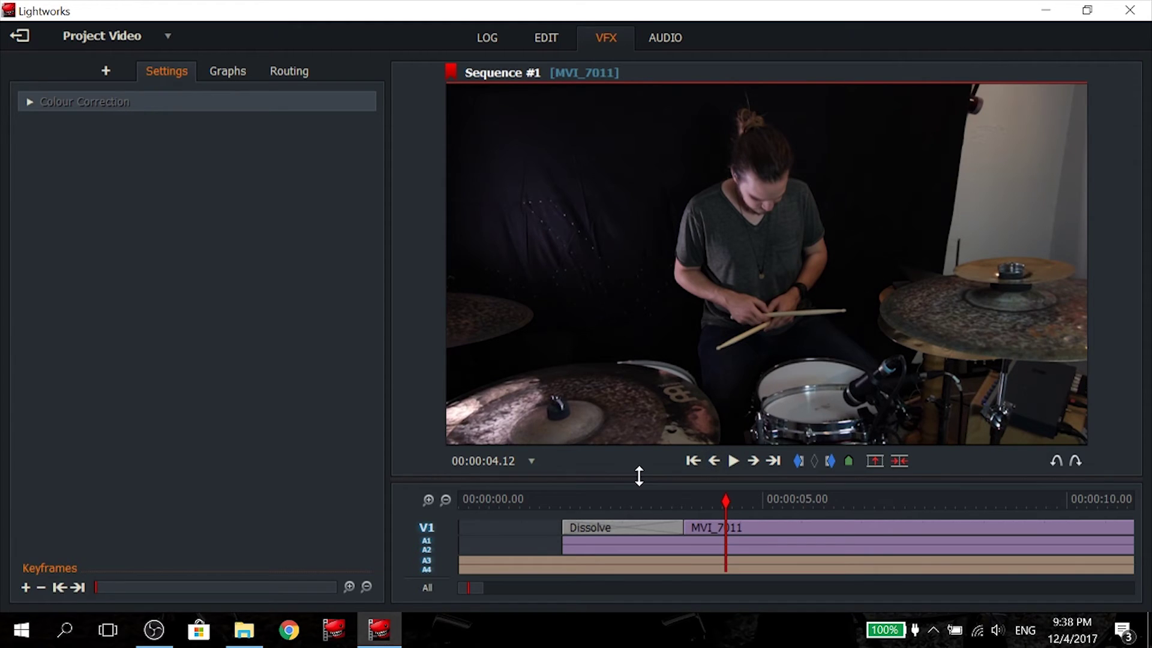
{"action": "left_click", "coordinate": [693, 461]}
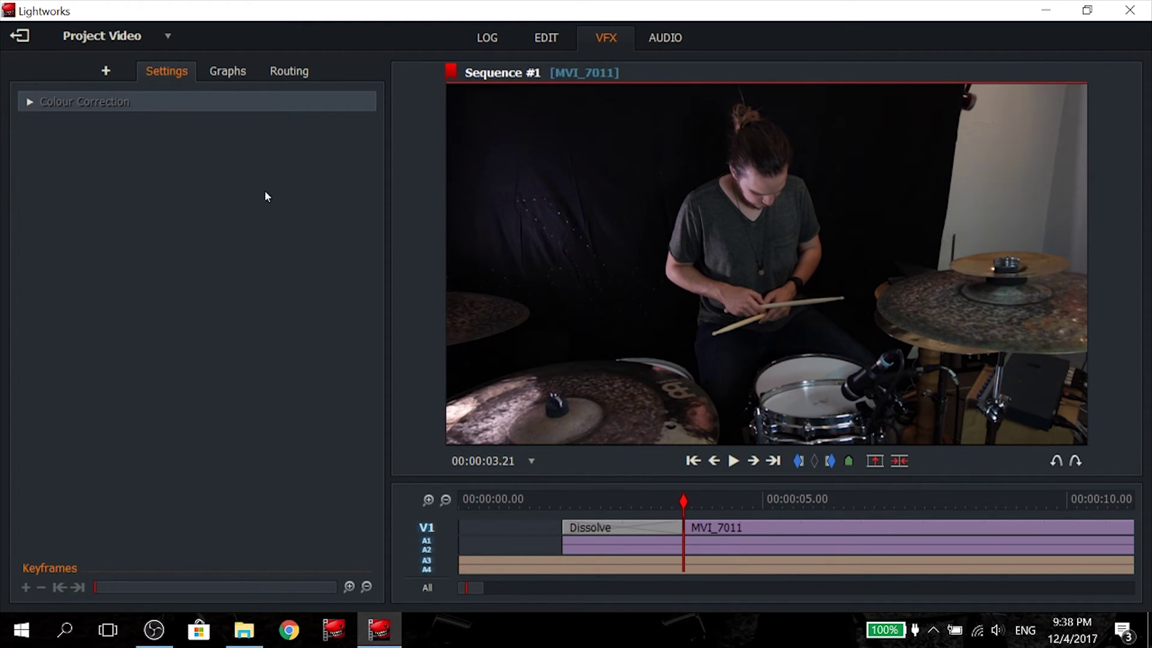
Check the Dissolve's Graphs and Routing views, keep the Mix category, and return to the fade start.
{"action": "left_click", "coordinate": [227, 75]}
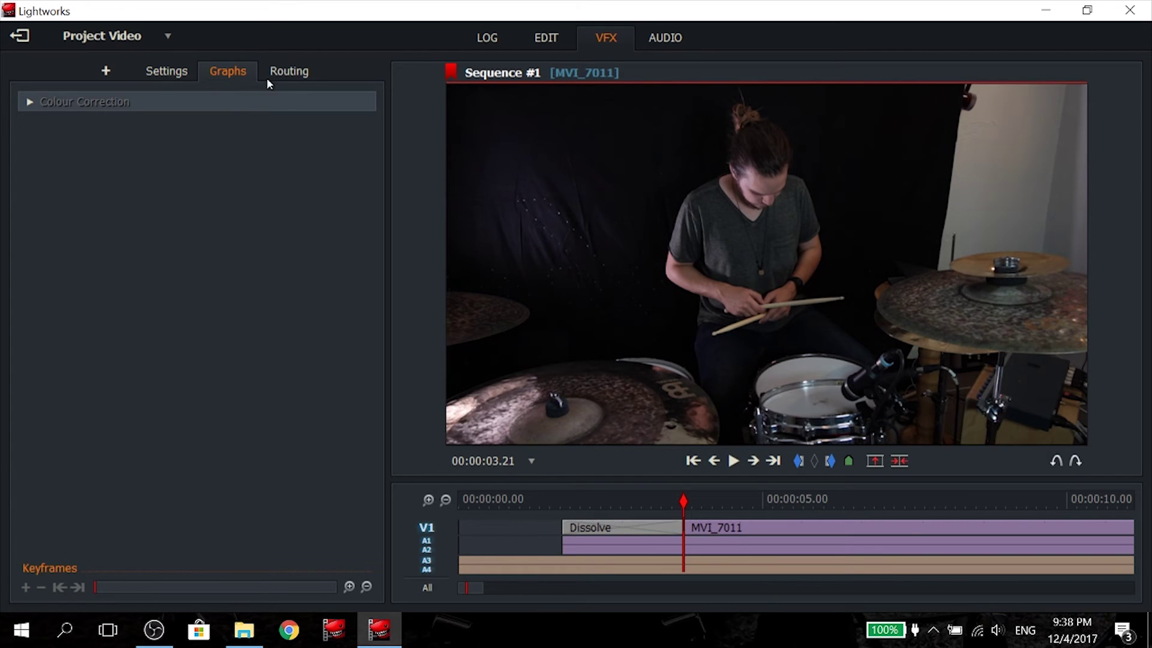
{"action": "left_click", "coordinate": [289, 71]}
{"action": "left_click", "coordinate": [171, 72]}
{"action": "left_click", "coordinate": [104, 72]}
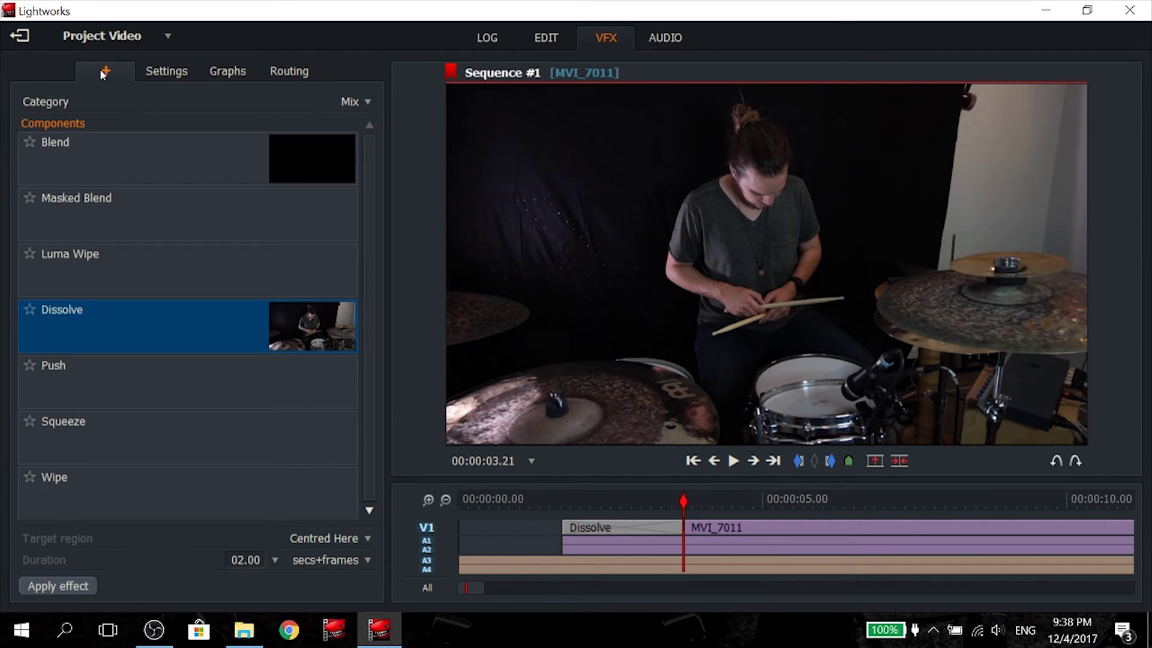
{"action": "left_click", "coordinate": [353, 101]}
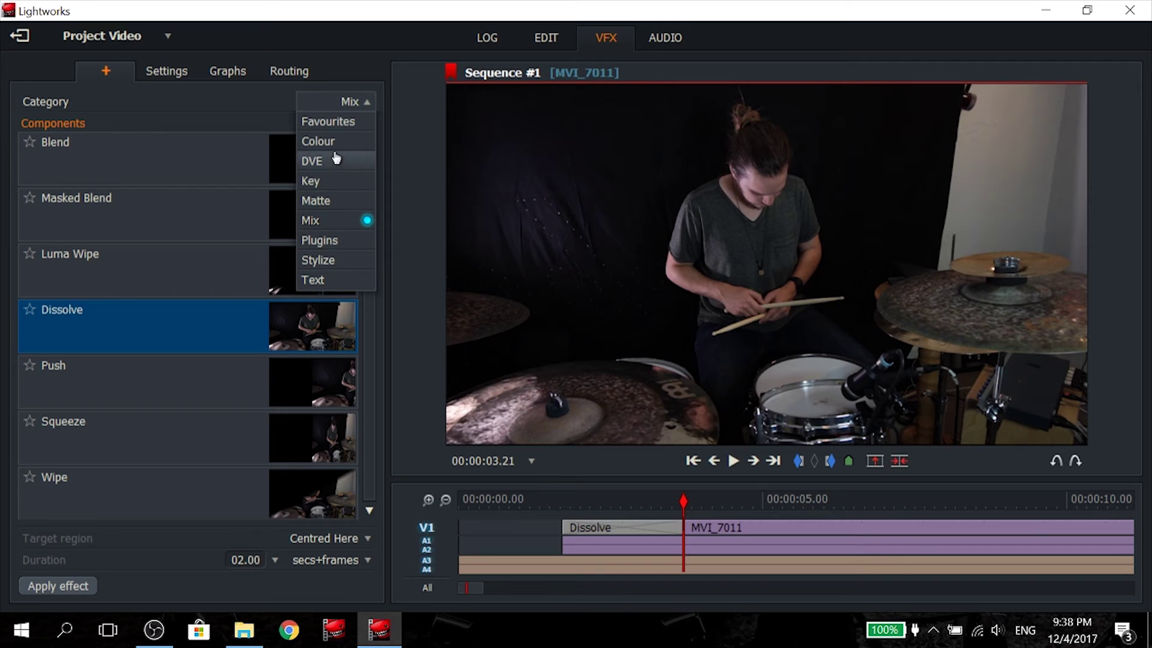
{"action": "left_click", "coordinate": [516, 66]}
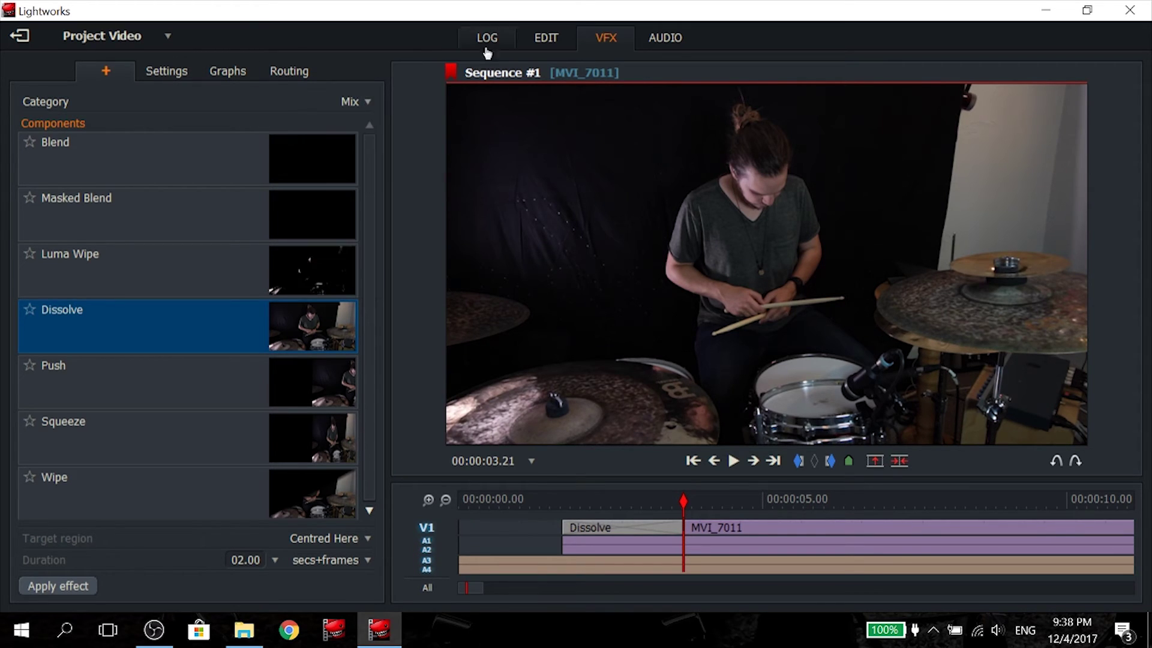
{"action": "left_click", "coordinate": [712, 461]}
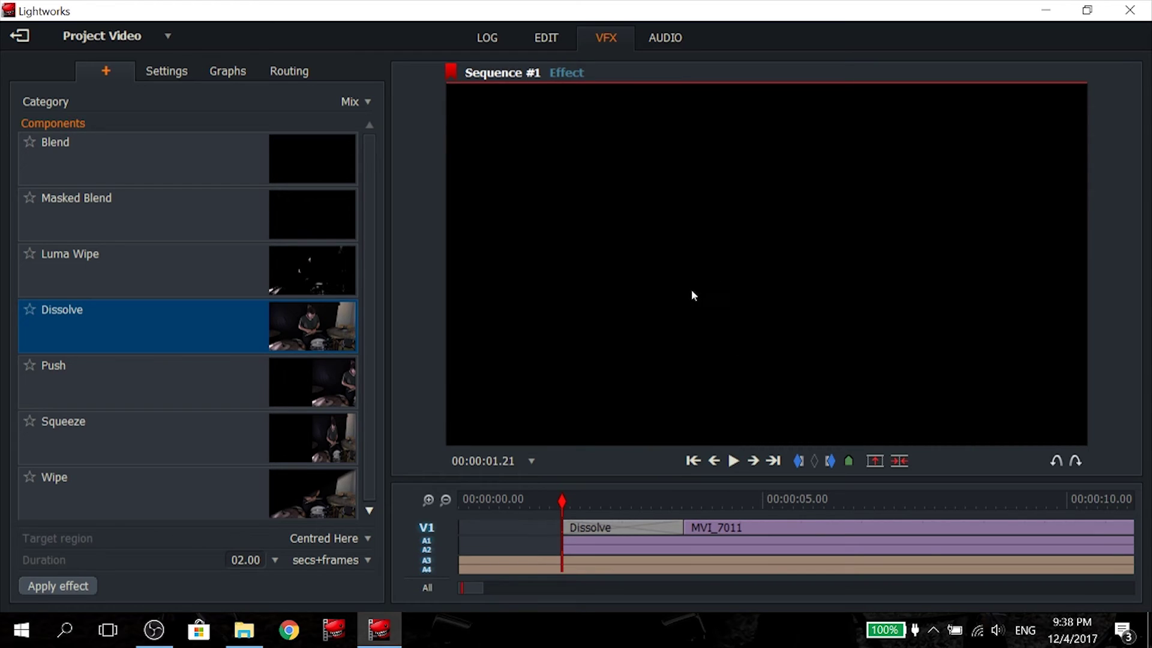
Review the YouTube export settings for Sequence #1, then return to the Edit workspace.
{"action": "right_click", "coordinate": [696, 284]}
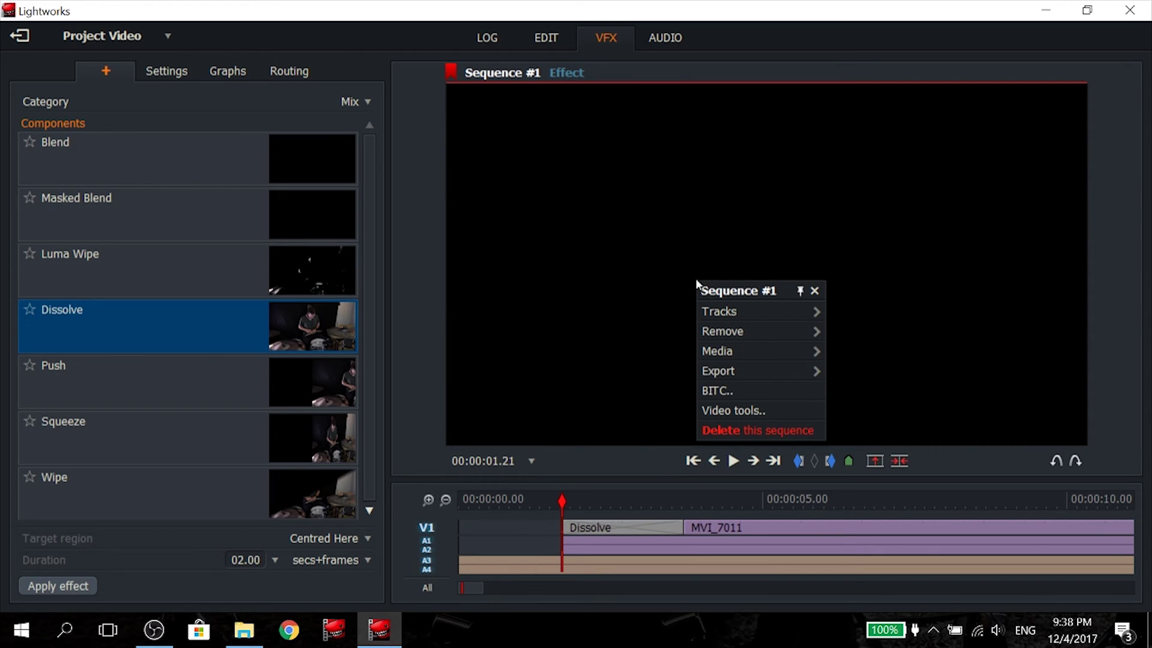
{"action": "mouse_move", "coordinate": [754, 377]}
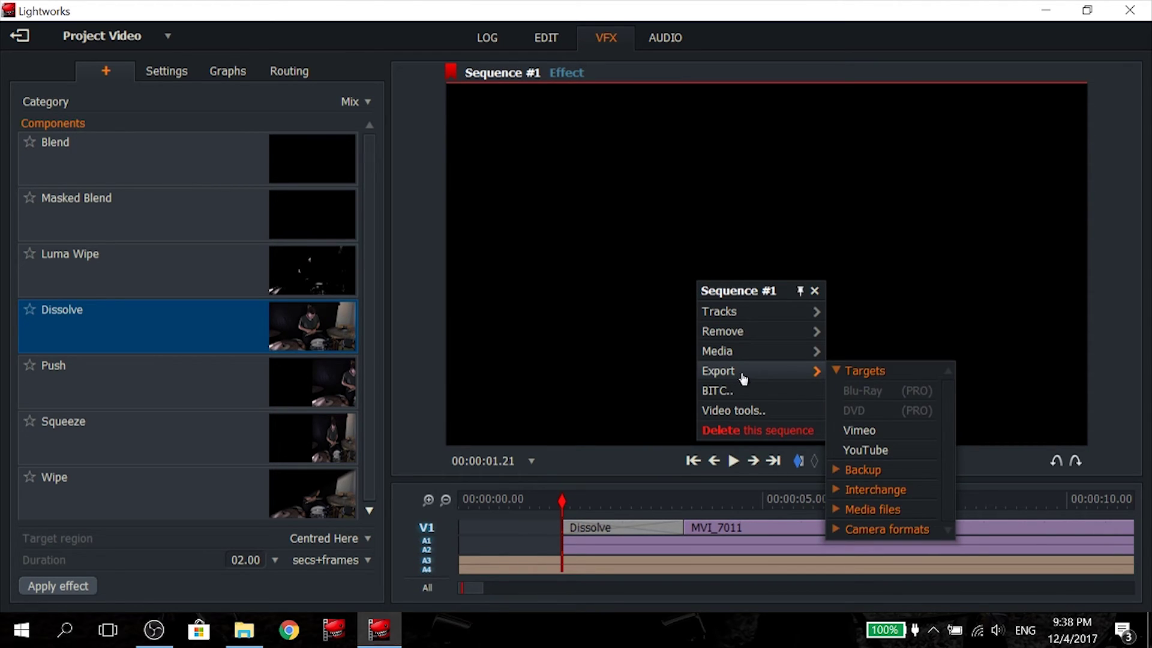
{"action": "left_click", "coordinate": [876, 455]}
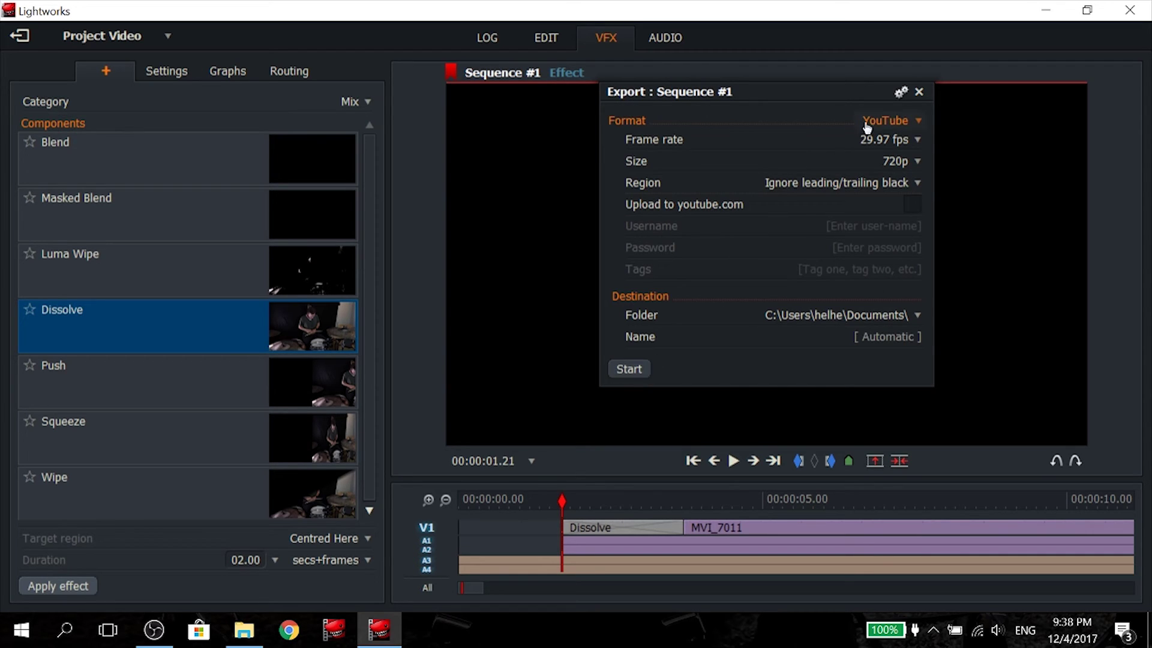
{"action": "left_click", "coordinate": [918, 92]}
{"action": "left_click", "coordinate": [546, 37]}
Zoom the timeline out twice so the full song and drum video are visible.
{"action": "left_click", "coordinate": [64, 399]}
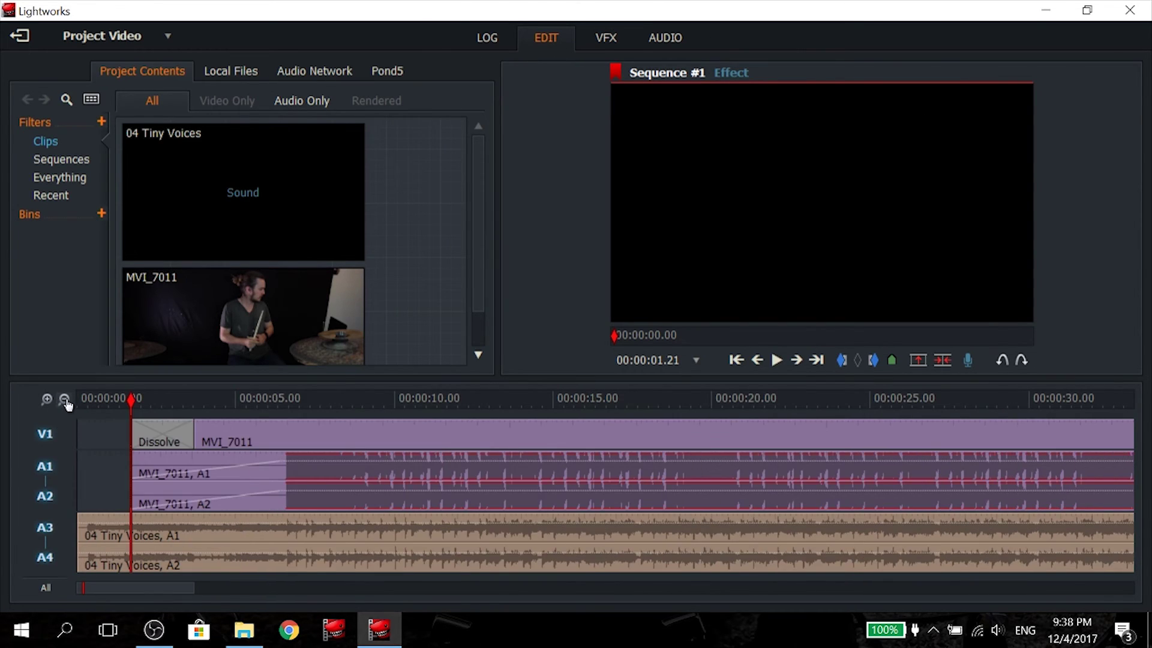
{"action": "left_click", "coordinate": [64, 399]}
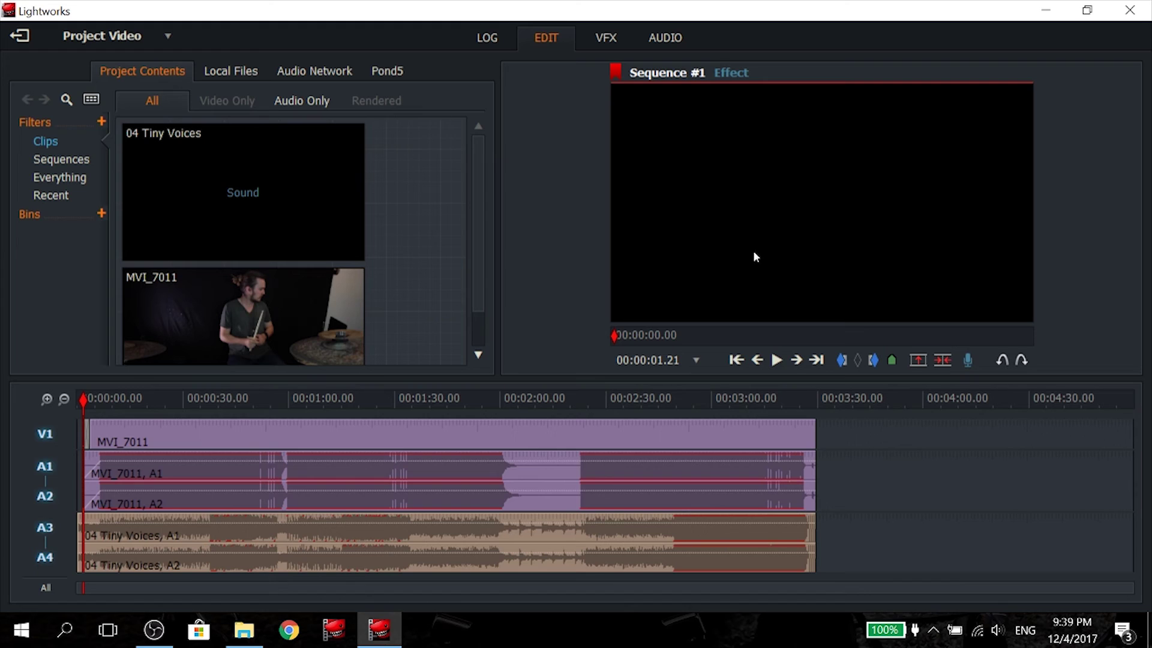
{"action": "right_click", "coordinate": [748, 193]}
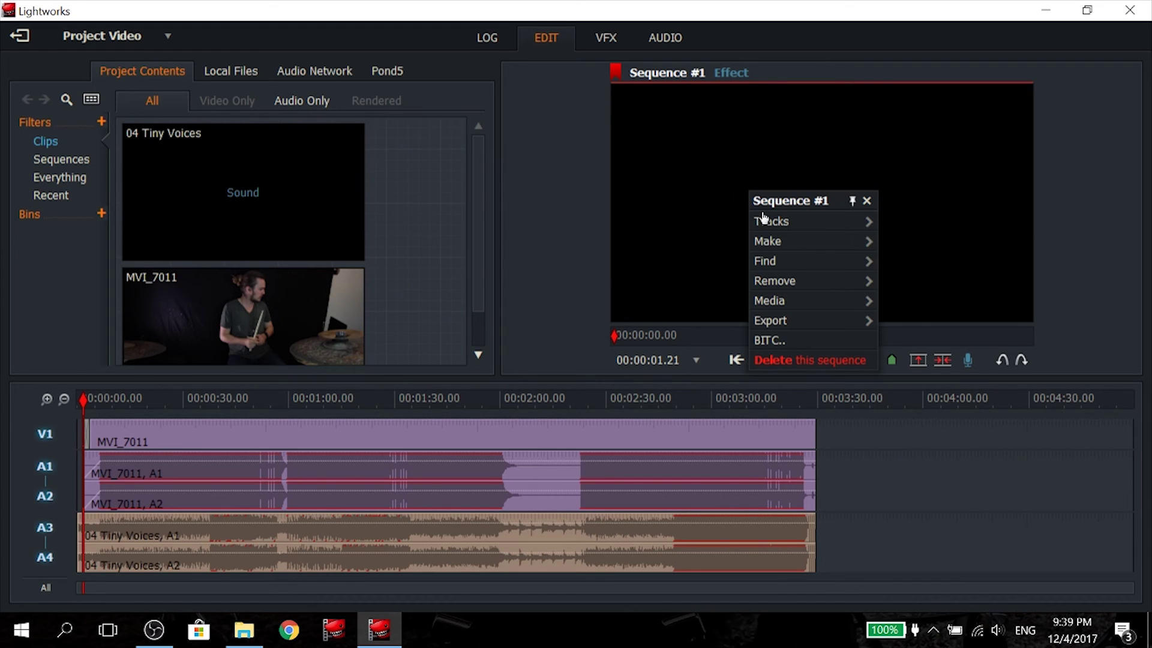
{"action": "mouse_move", "coordinate": [786, 330]}
{"action": "left_click", "coordinate": [928, 398]}
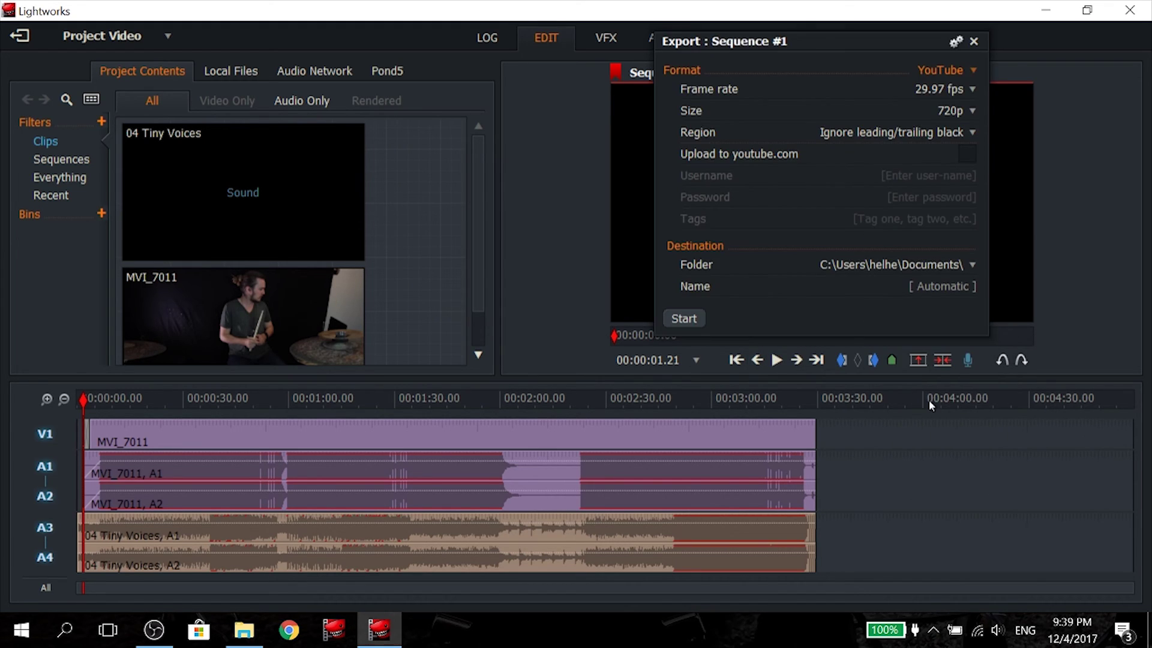
{"action": "left_click", "coordinate": [959, 111]}
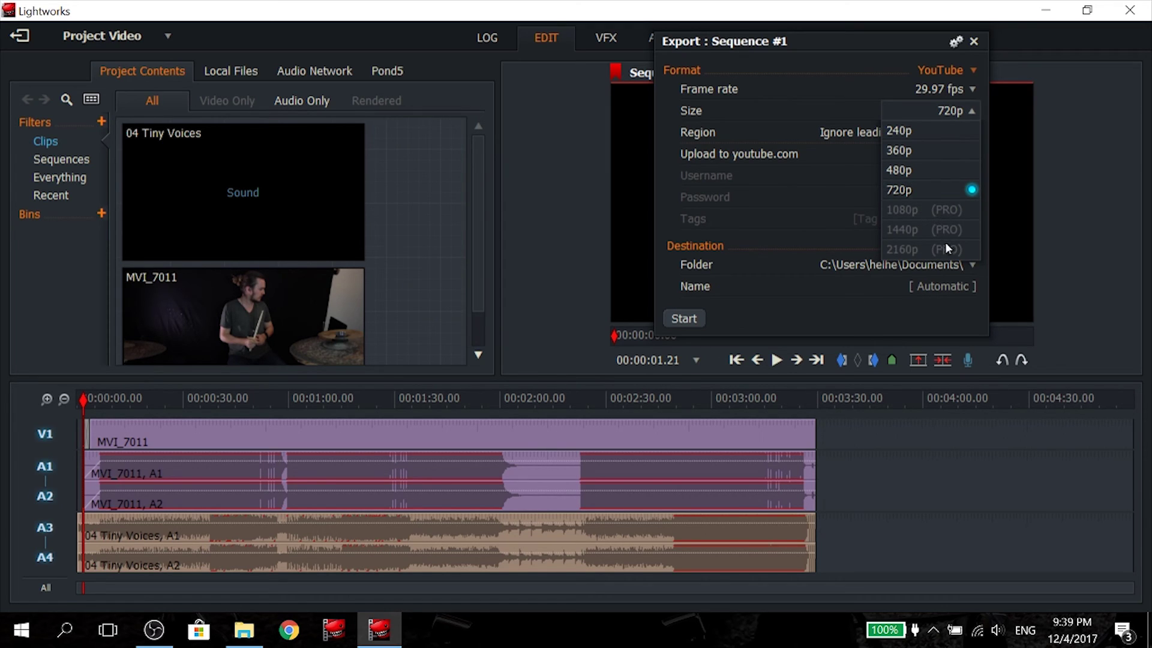
{"action": "left_click", "coordinate": [973, 91]}
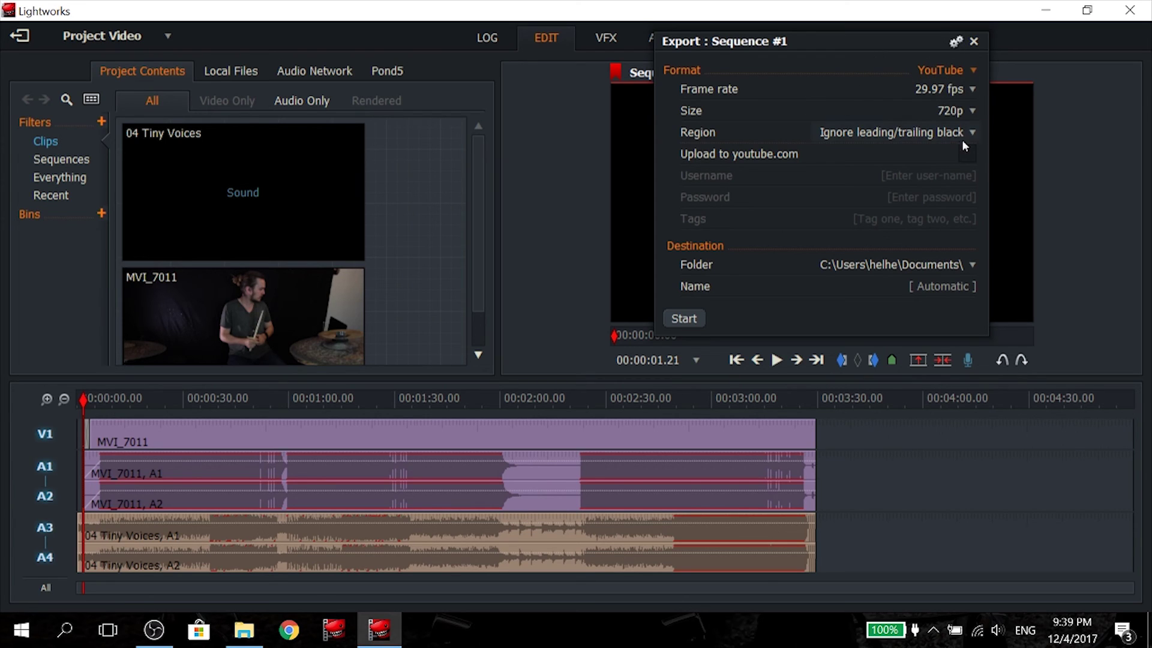
{"action": "left_click", "coordinate": [966, 154]}
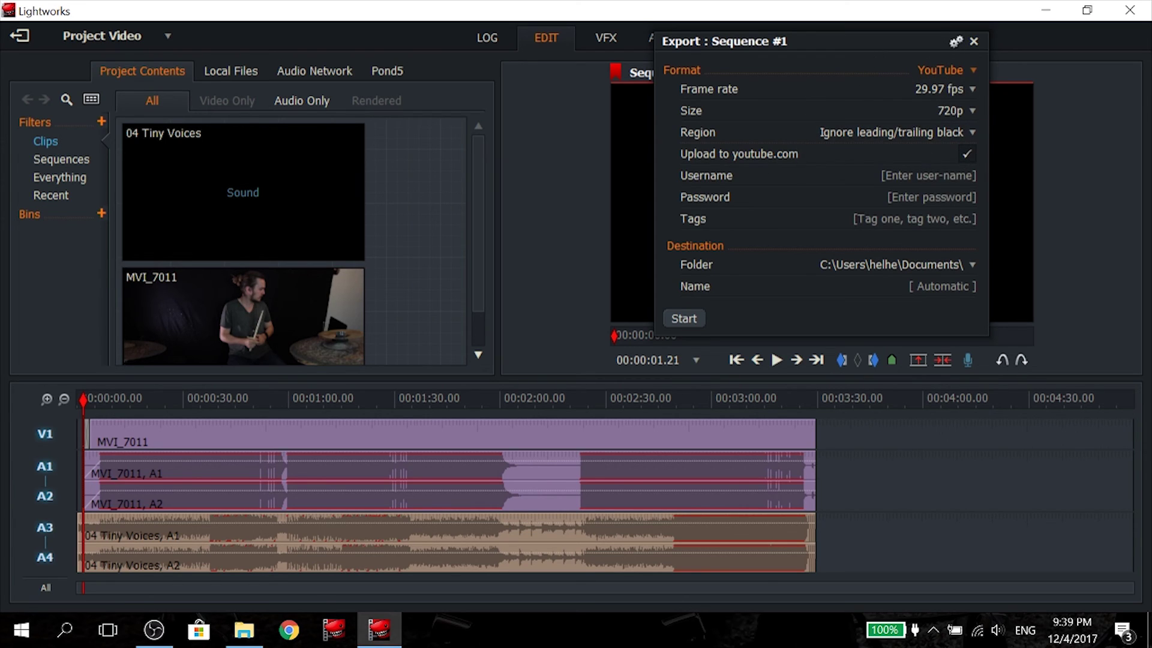
{"action": "left_click", "coordinate": [966, 156]}
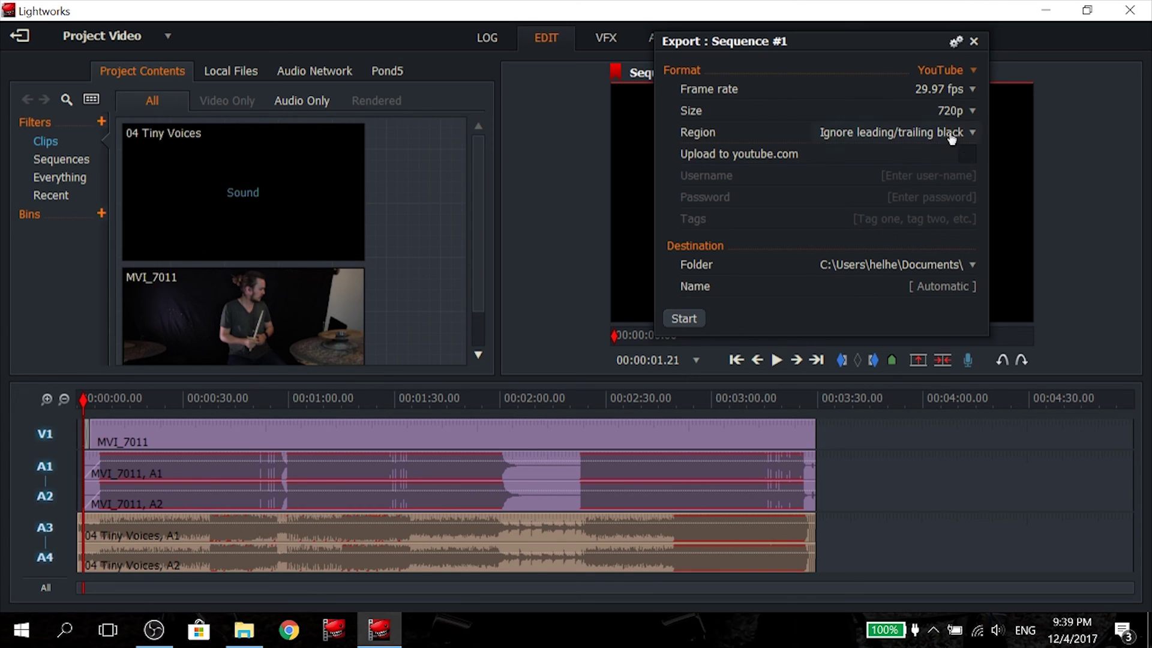
{"action": "left_click", "coordinate": [971, 91]}
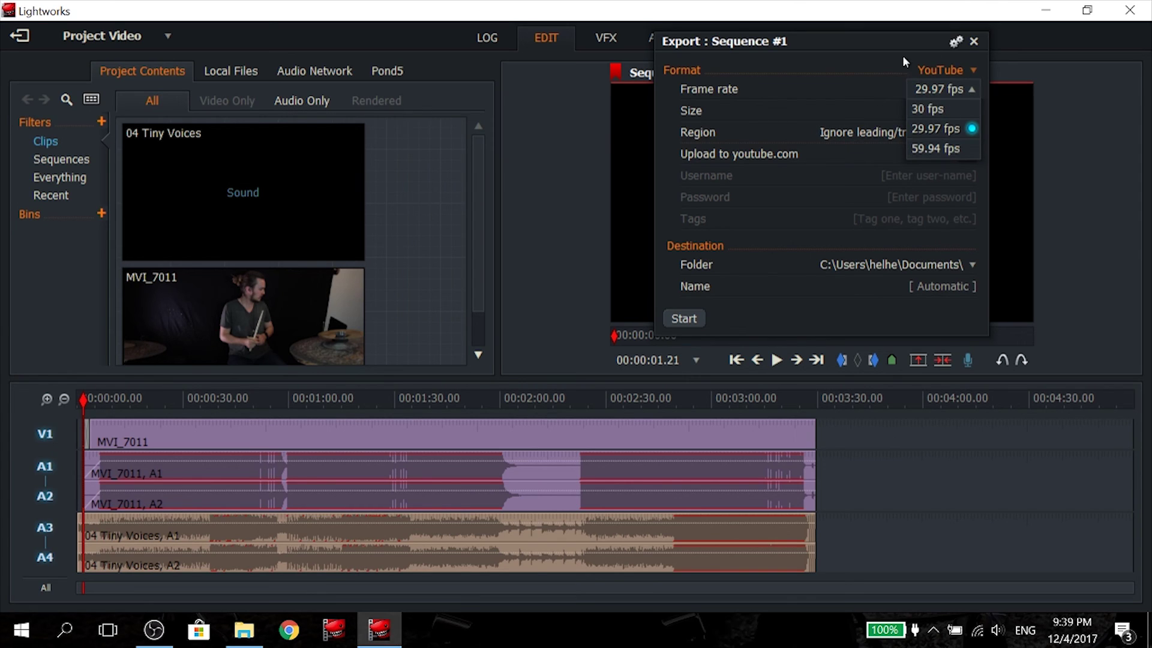
{"action": "left_click", "coordinate": [974, 41]}
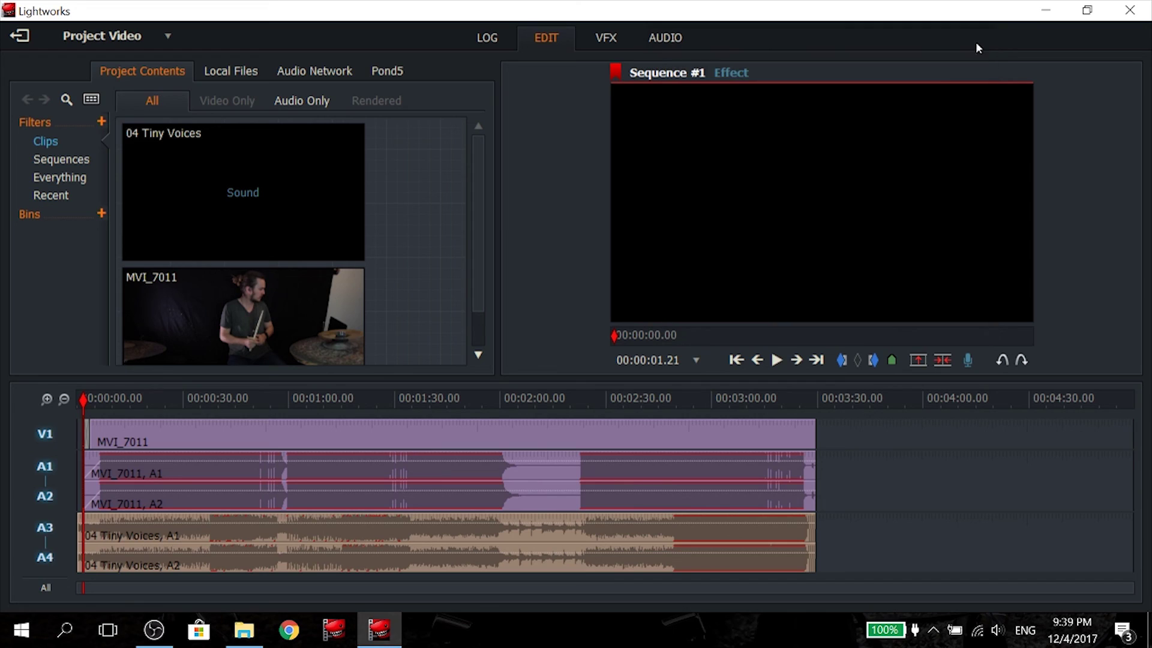